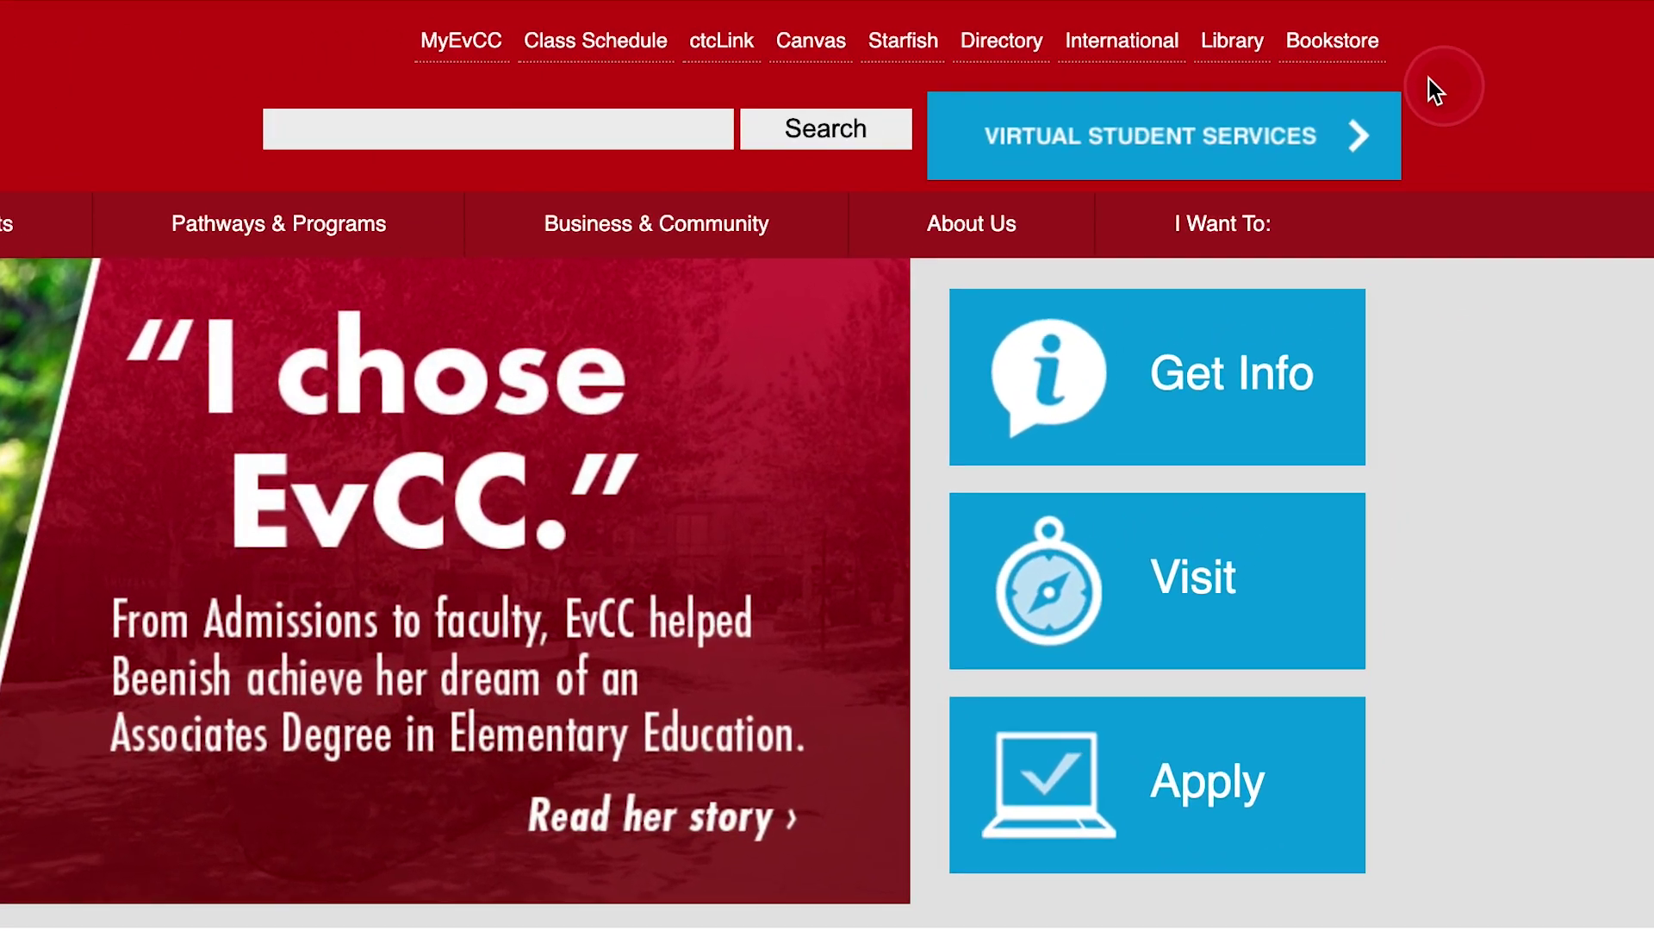
# Open EvCC's ctcLink information page and follow its Go to ctcLink link to the sign-in page
pyautogui.click(1356, 17)
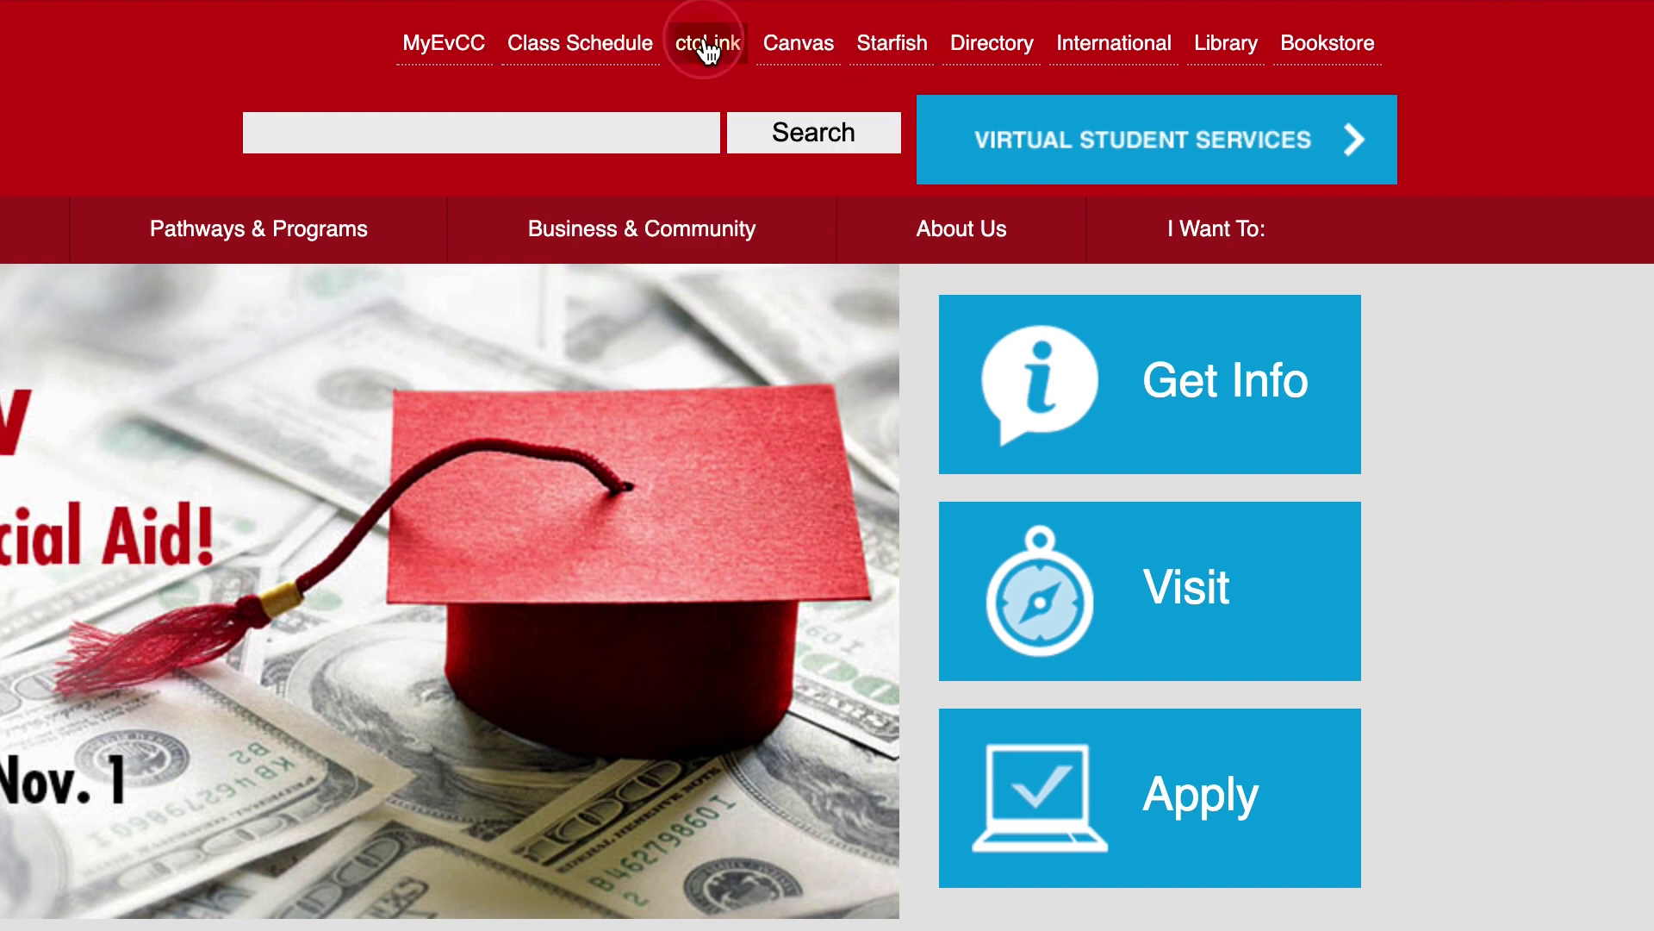
pyautogui.click(705, 43)
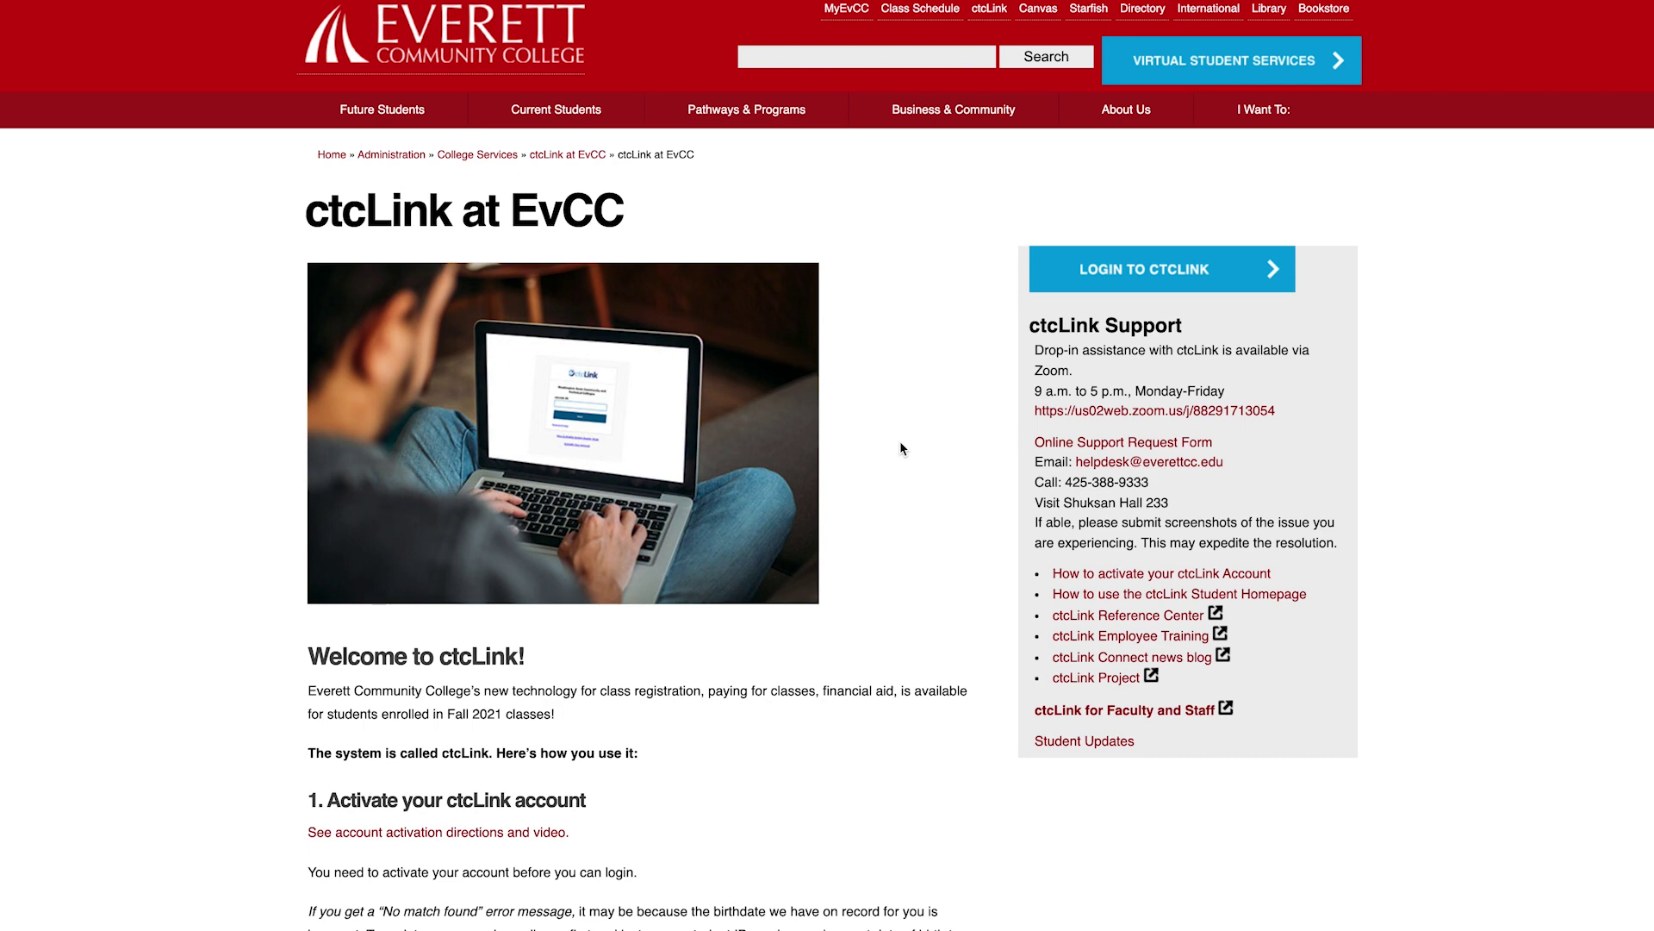
pyautogui.scroll(-5, 900, 444)
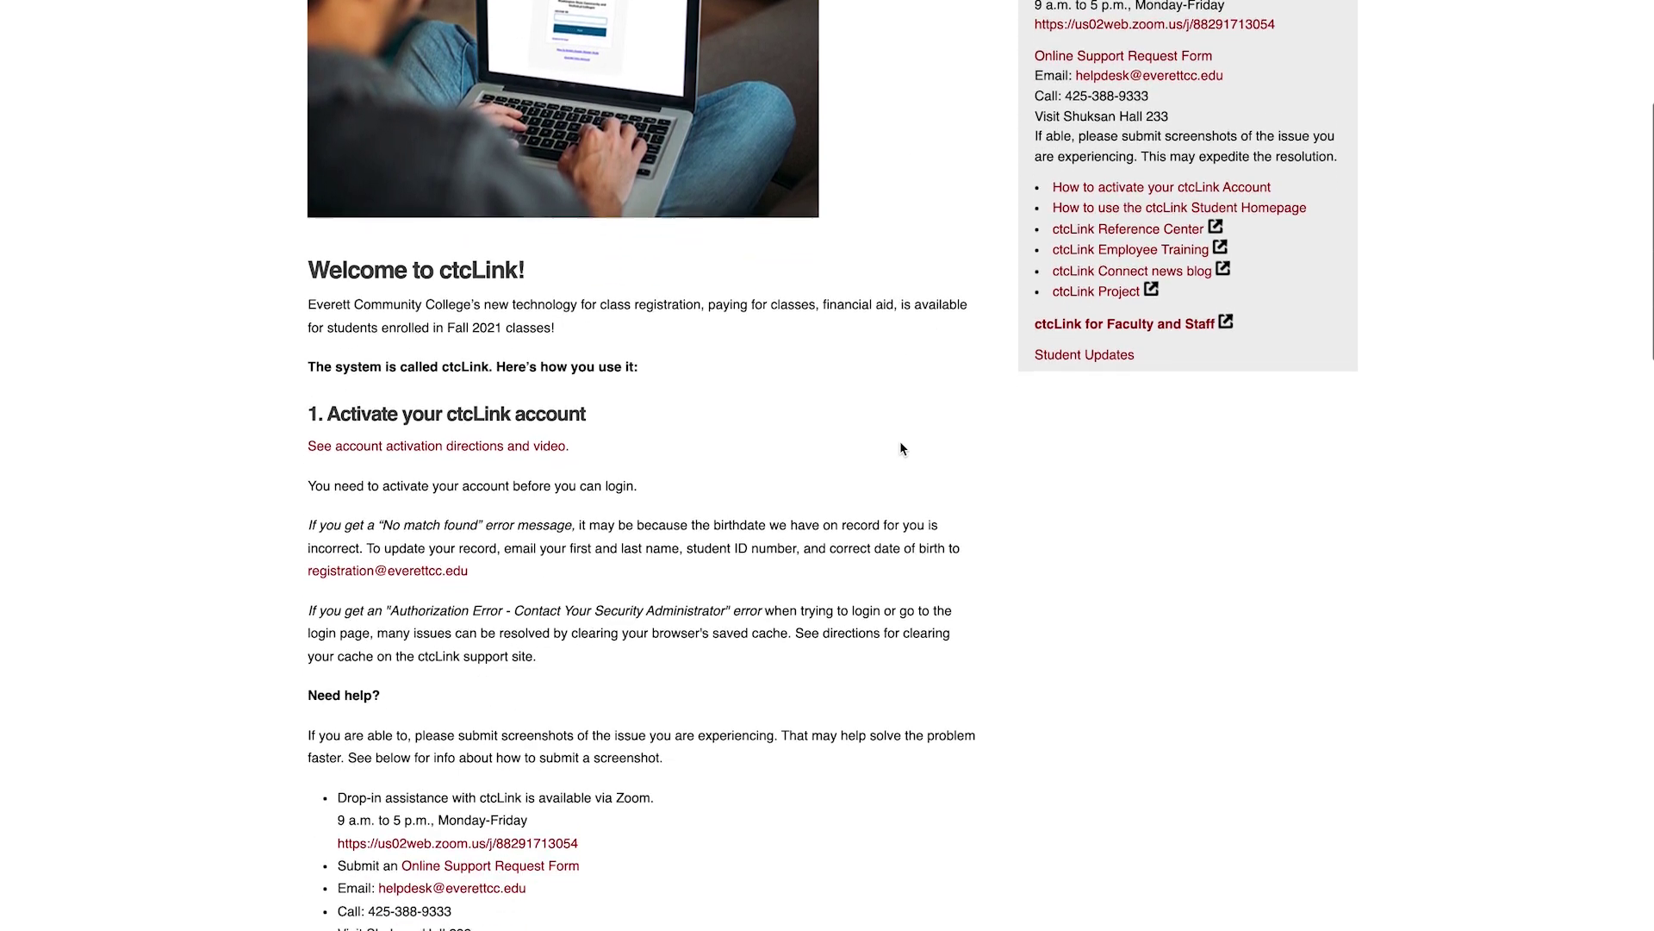
pyautogui.scroll(-5, 900, 448)
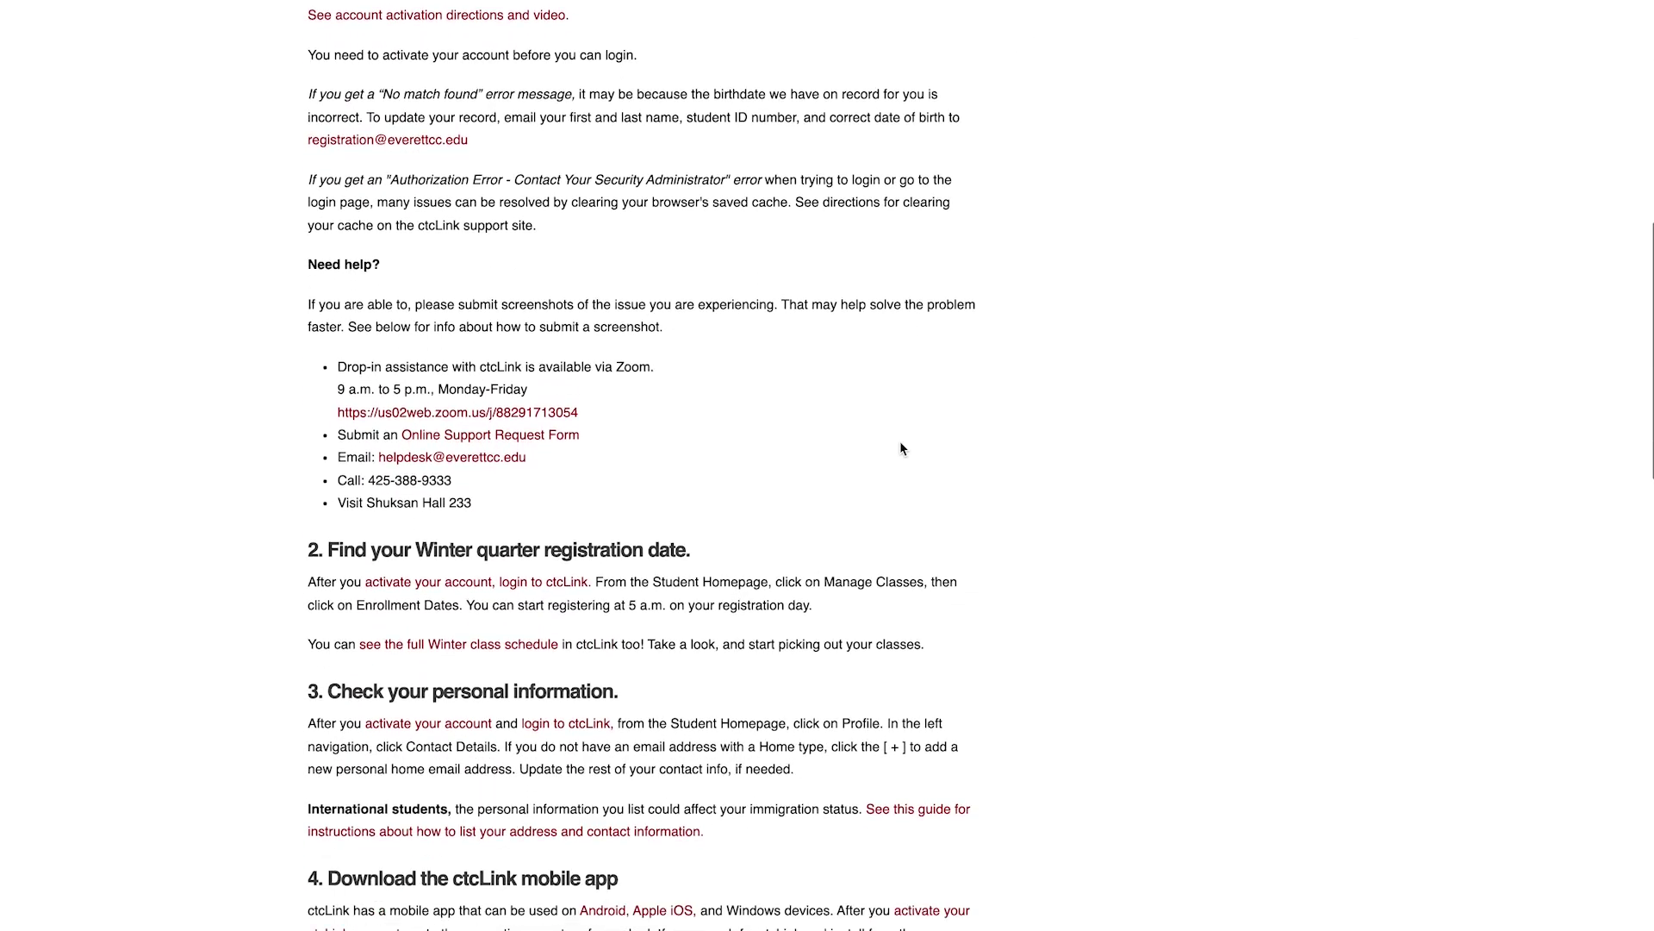
pyautogui.scroll(-4, 900, 448)
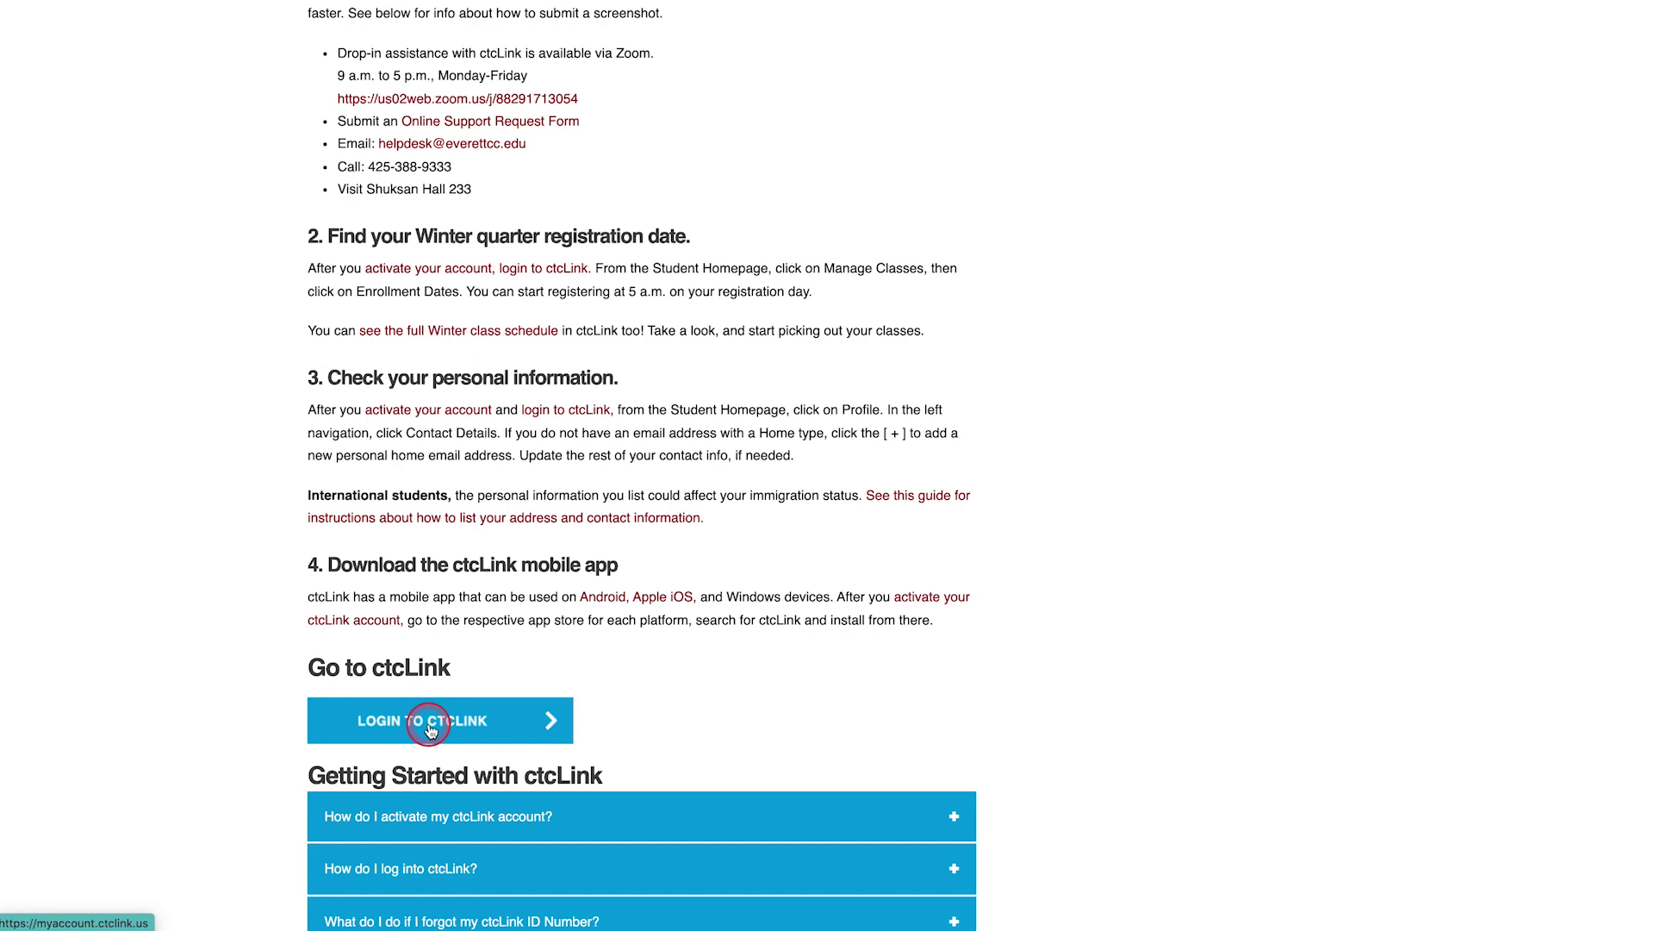
pyautogui.click(431, 730)
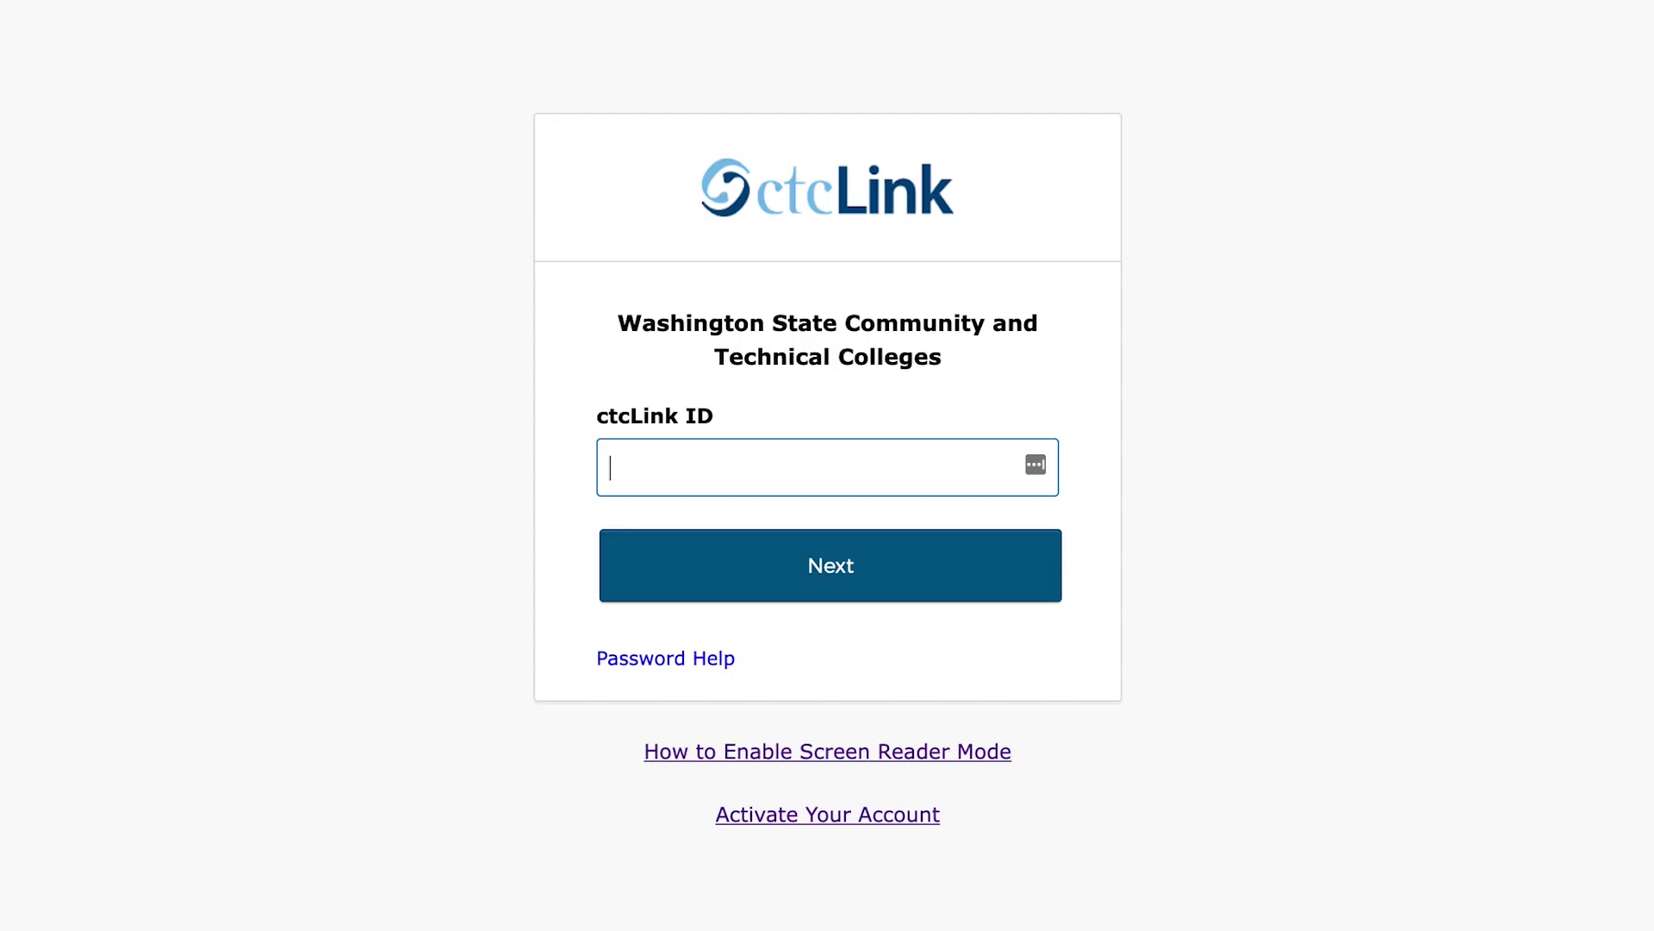
# Sign in to ctcLink with the student's ctcLink ID and account password
pyautogui.click(775, 567)
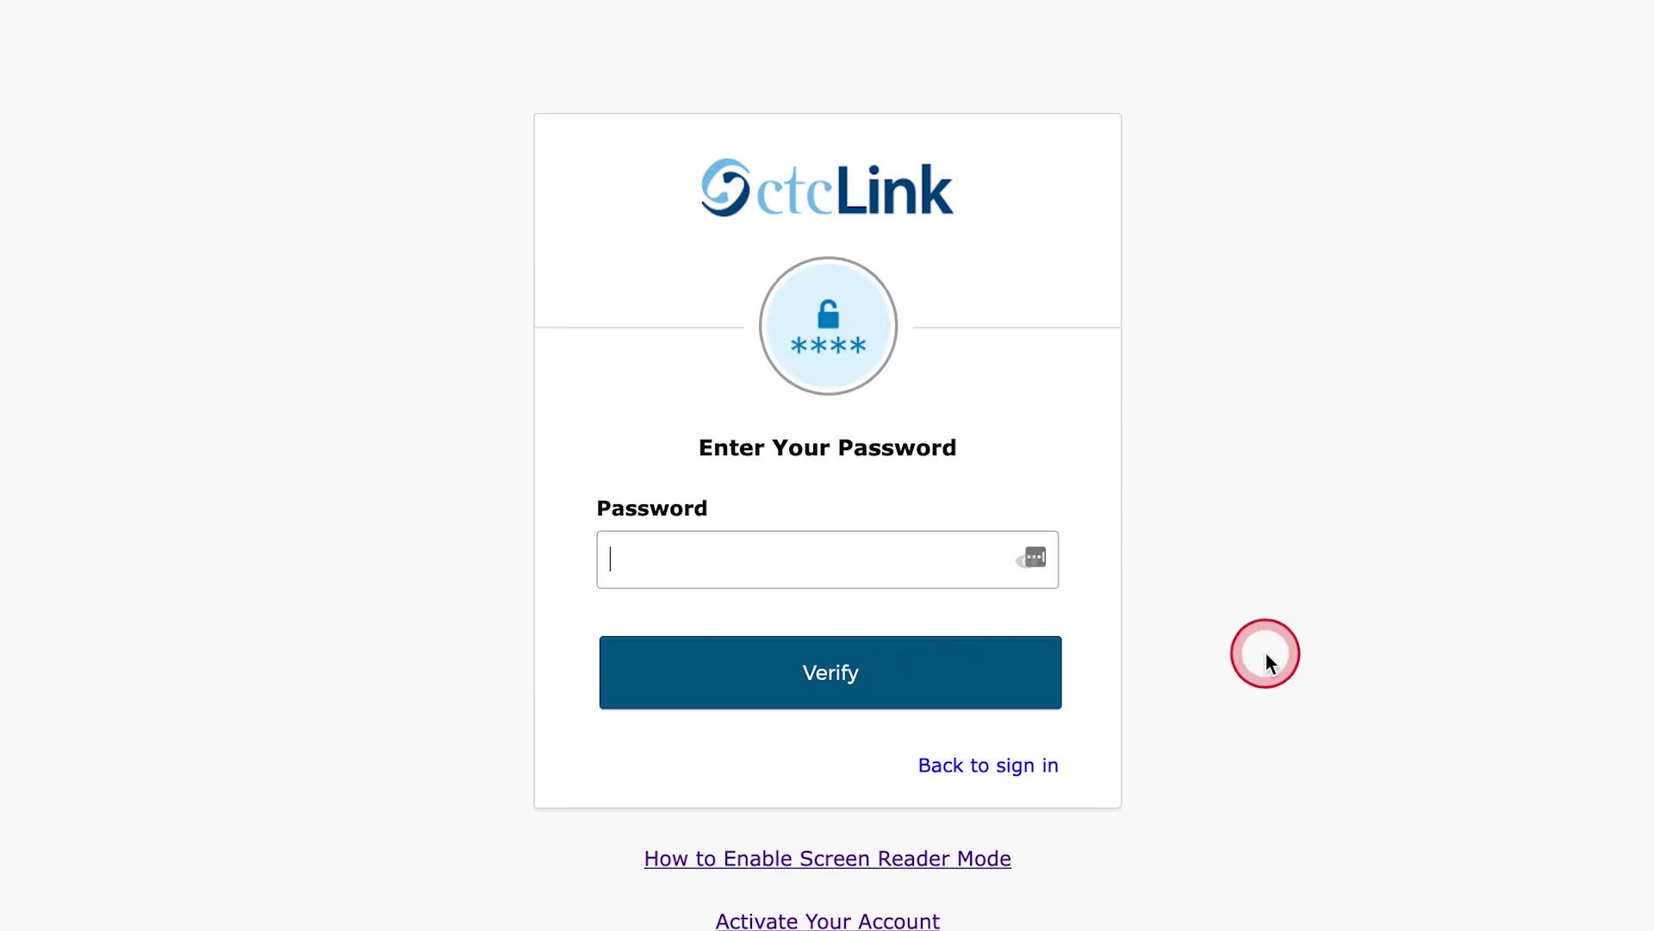
pyautogui.write('*******')
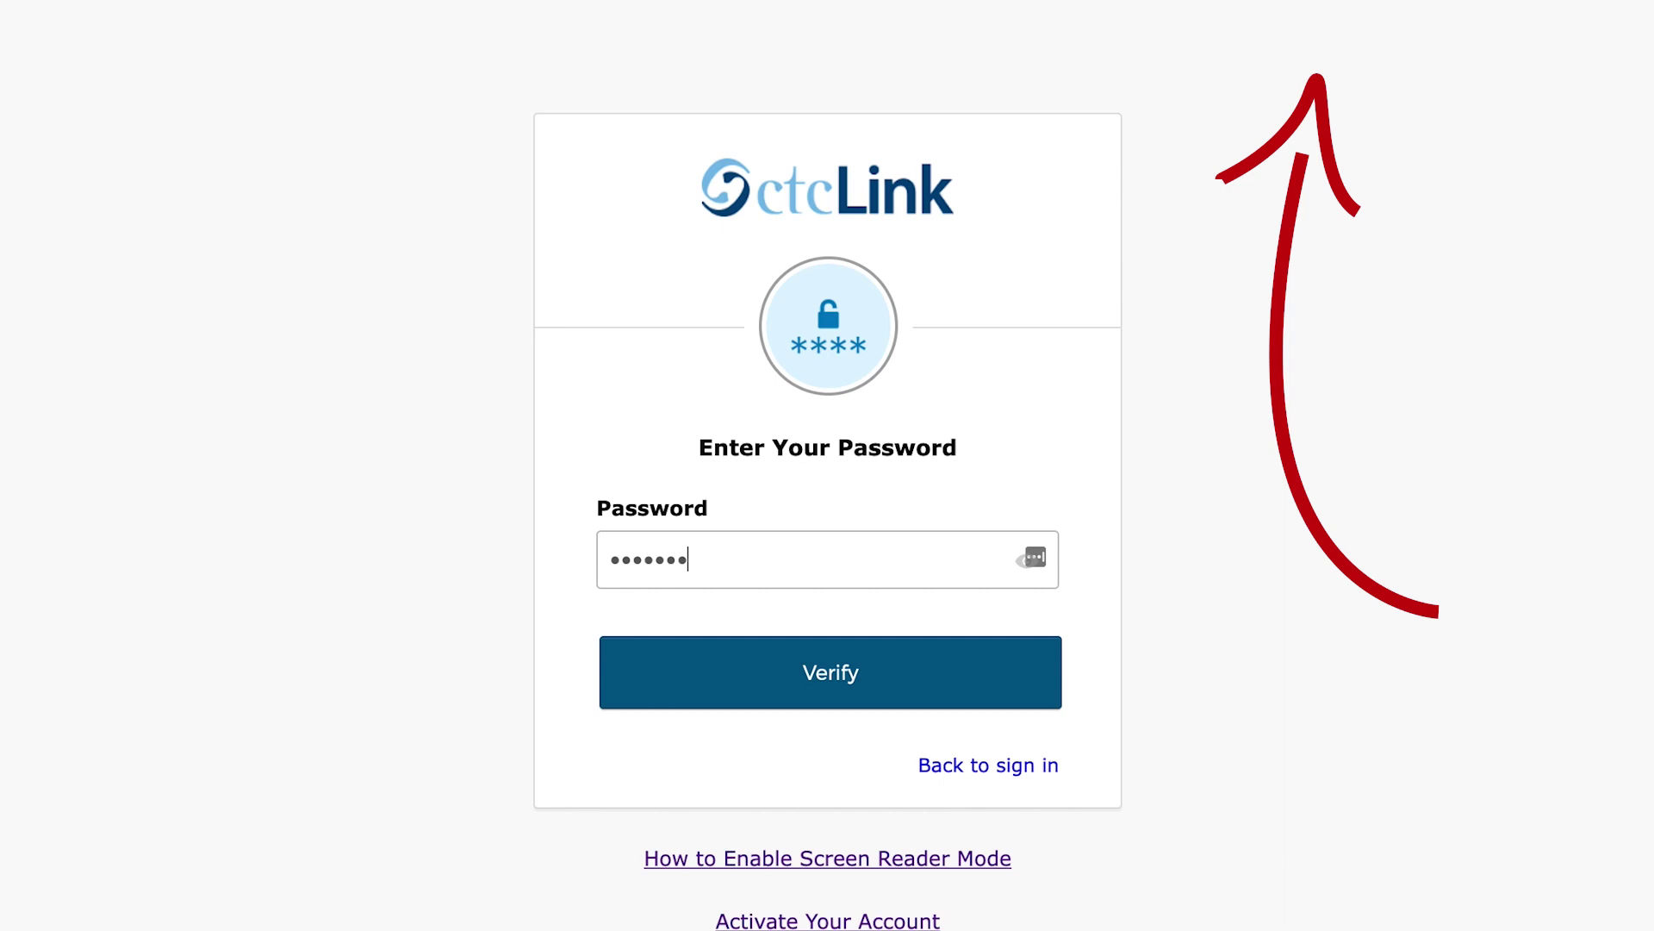
pyautogui.write('**')
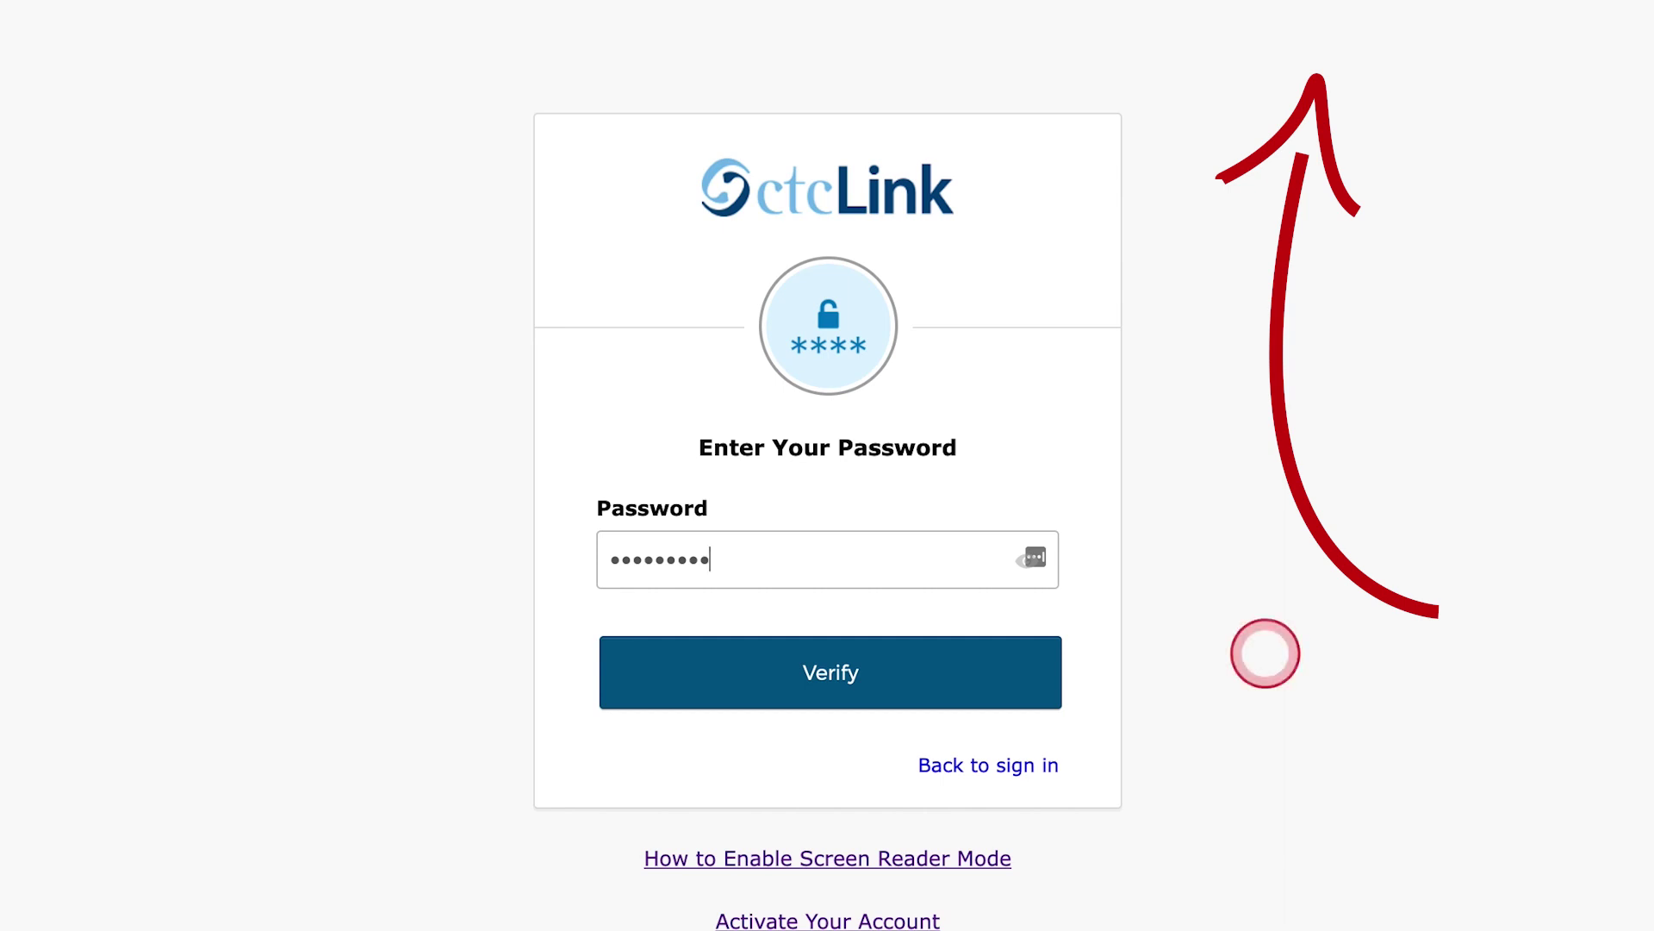
pyautogui.click(842, 676)
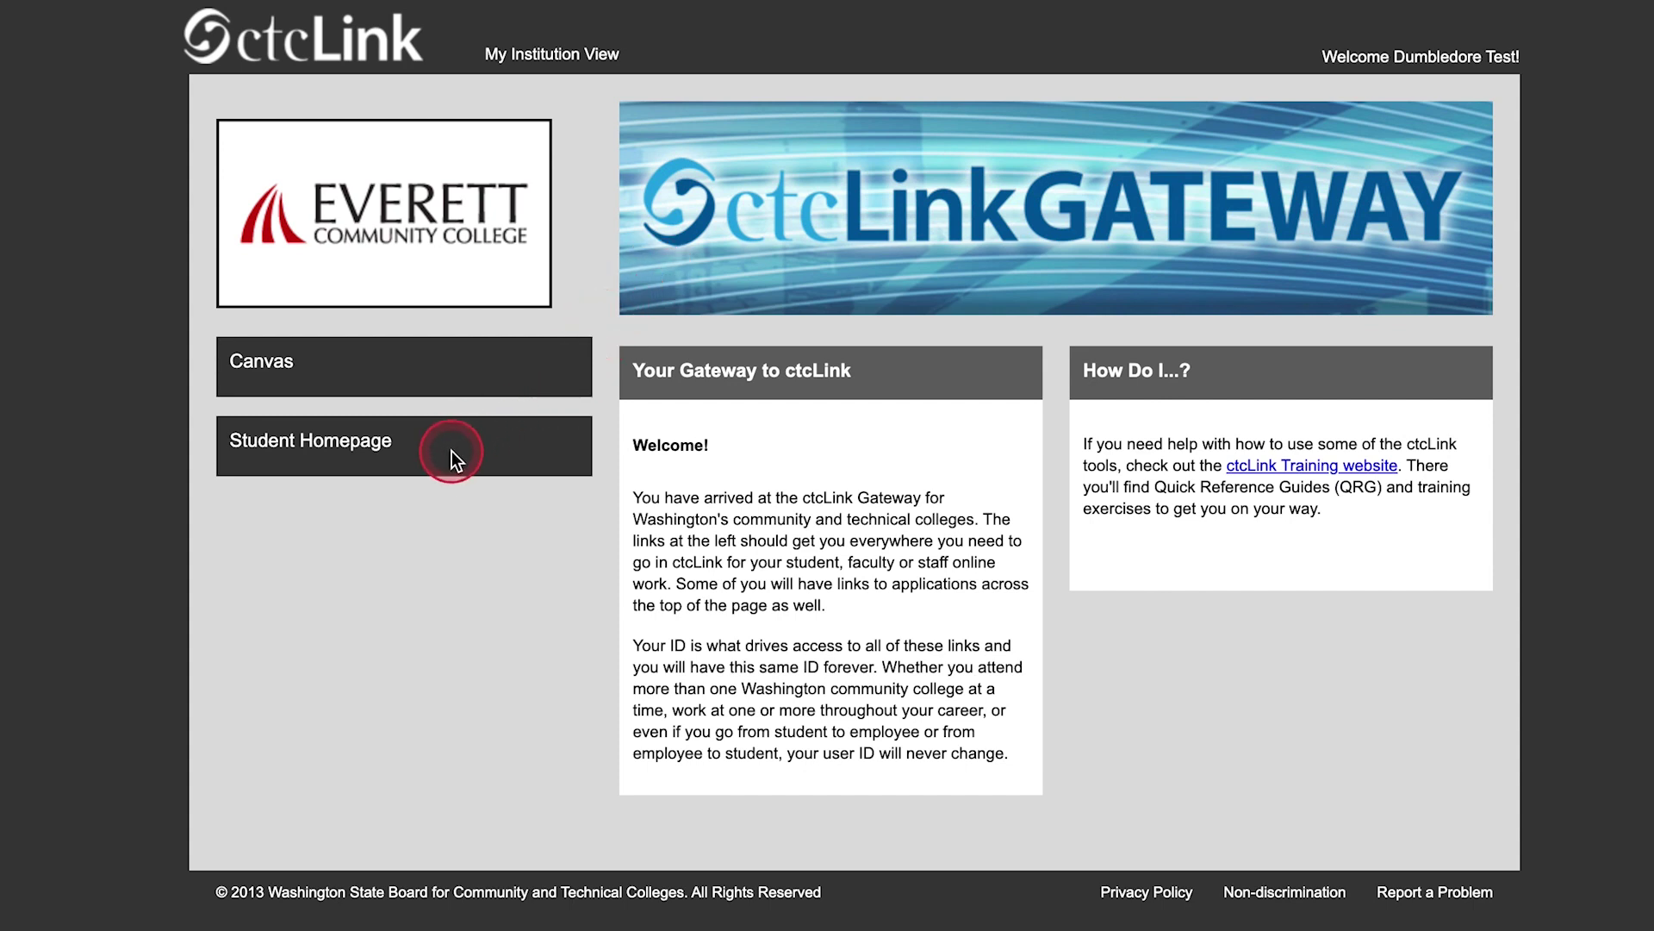
# Open the Student Homepage from the ctcLink Gateway, then its Manage Classes tile
pyautogui.click(348, 447)
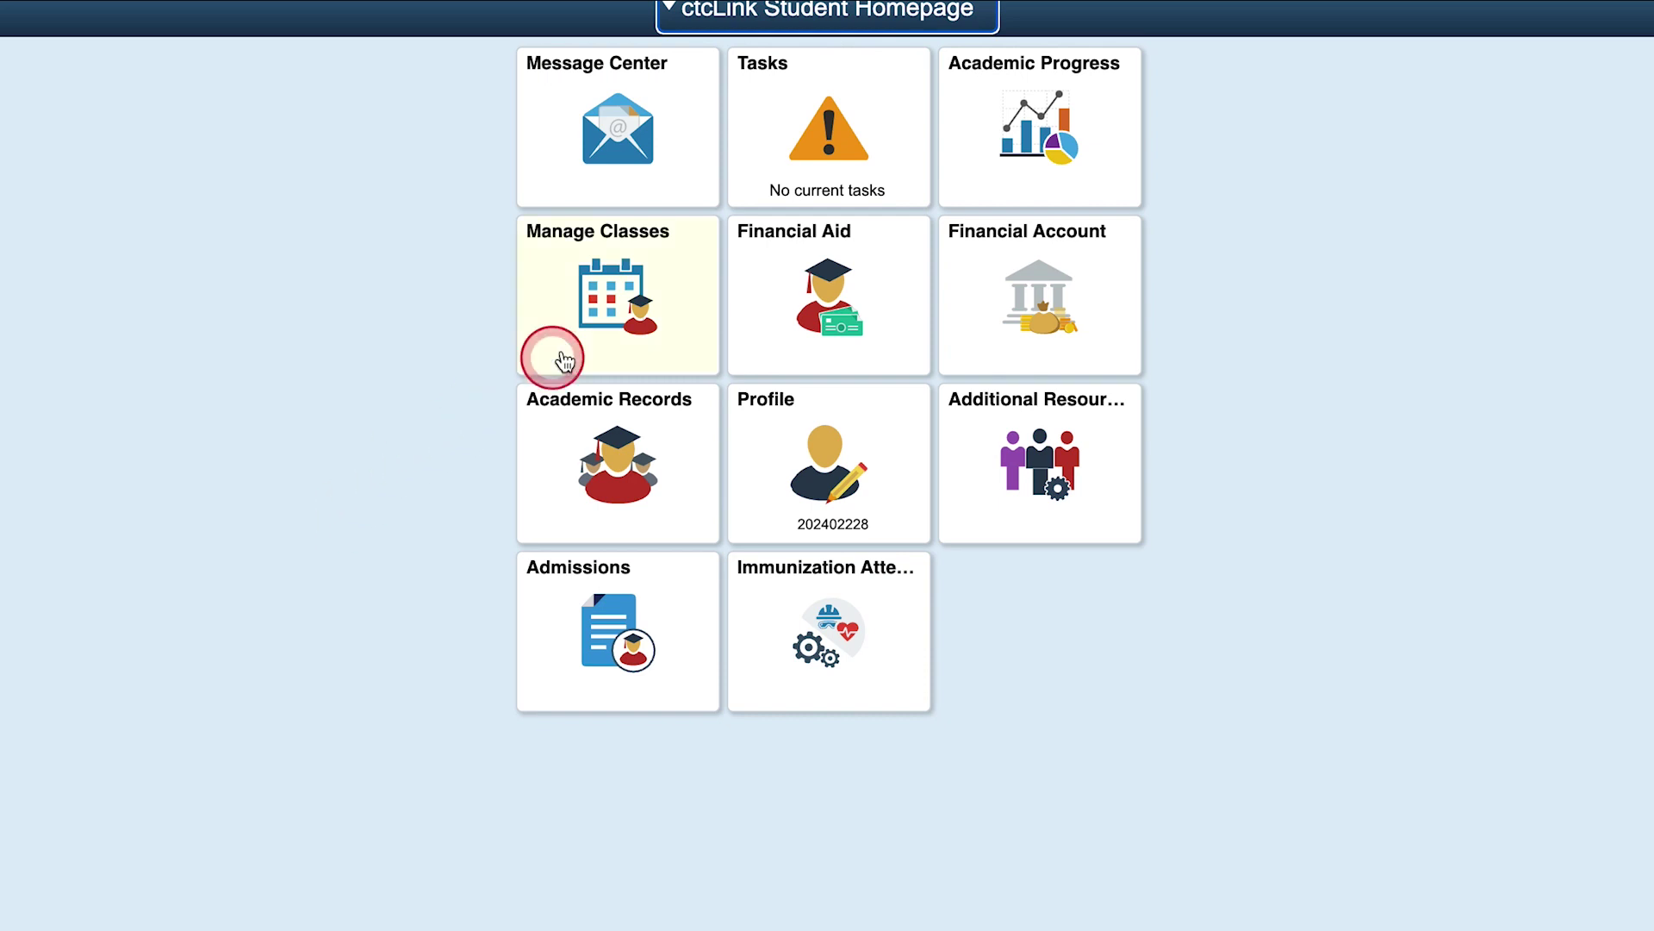
pyautogui.click(636, 306)
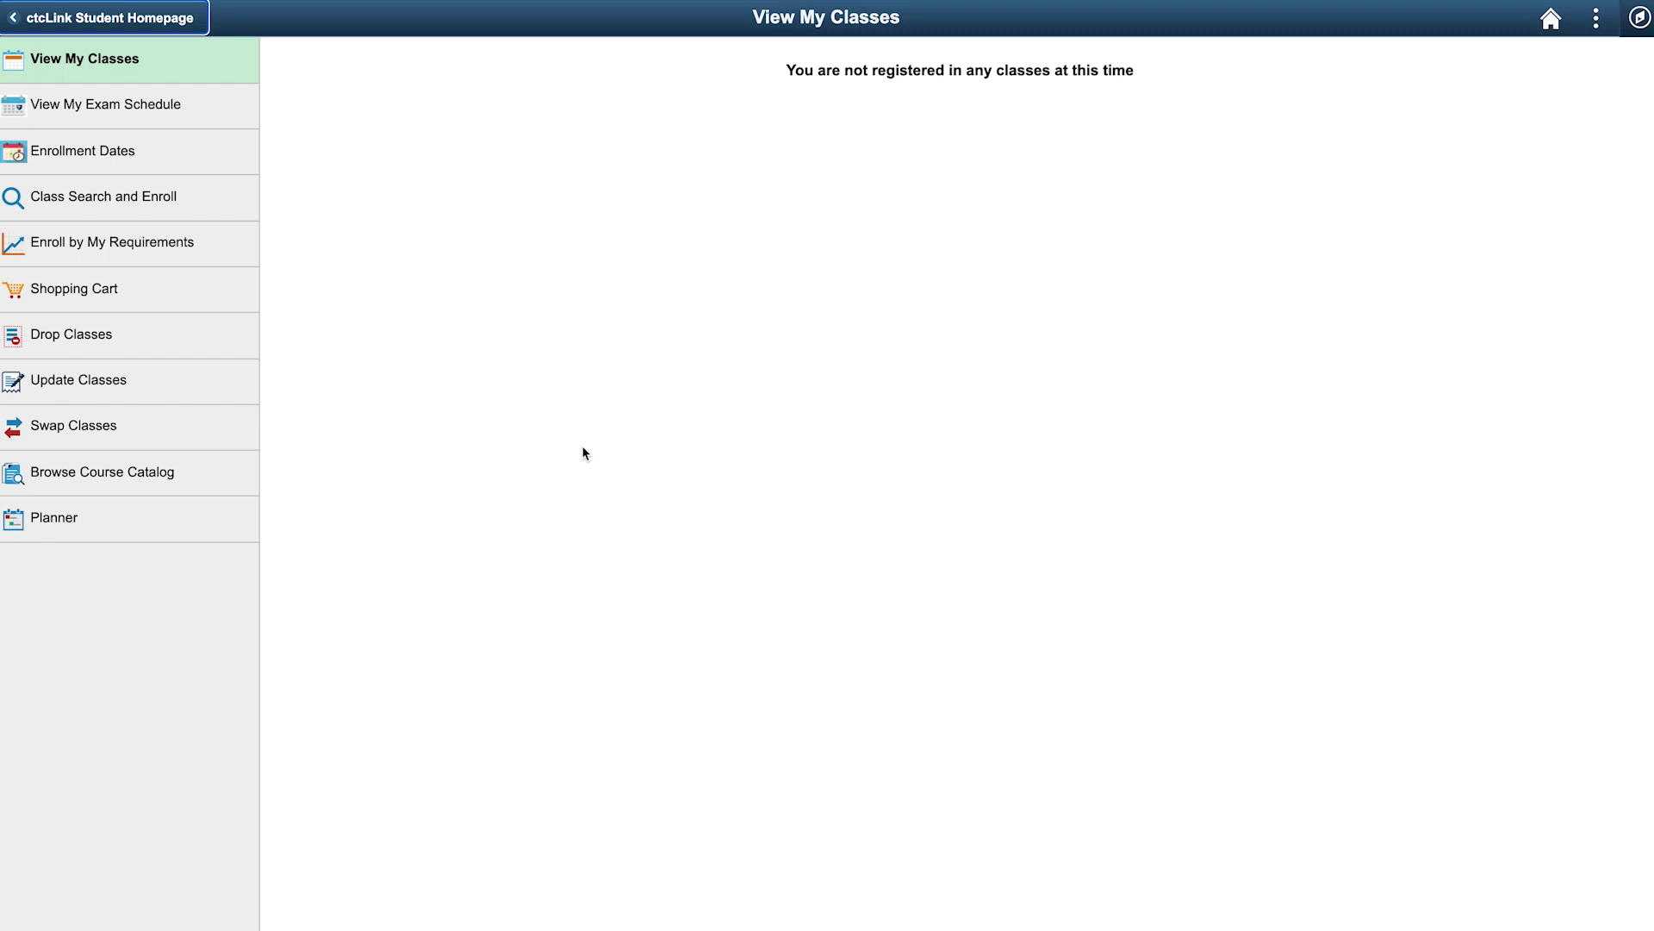
# View the WINTER 2022 enrollment dates from the class management menu
pyautogui.click(63, 154)
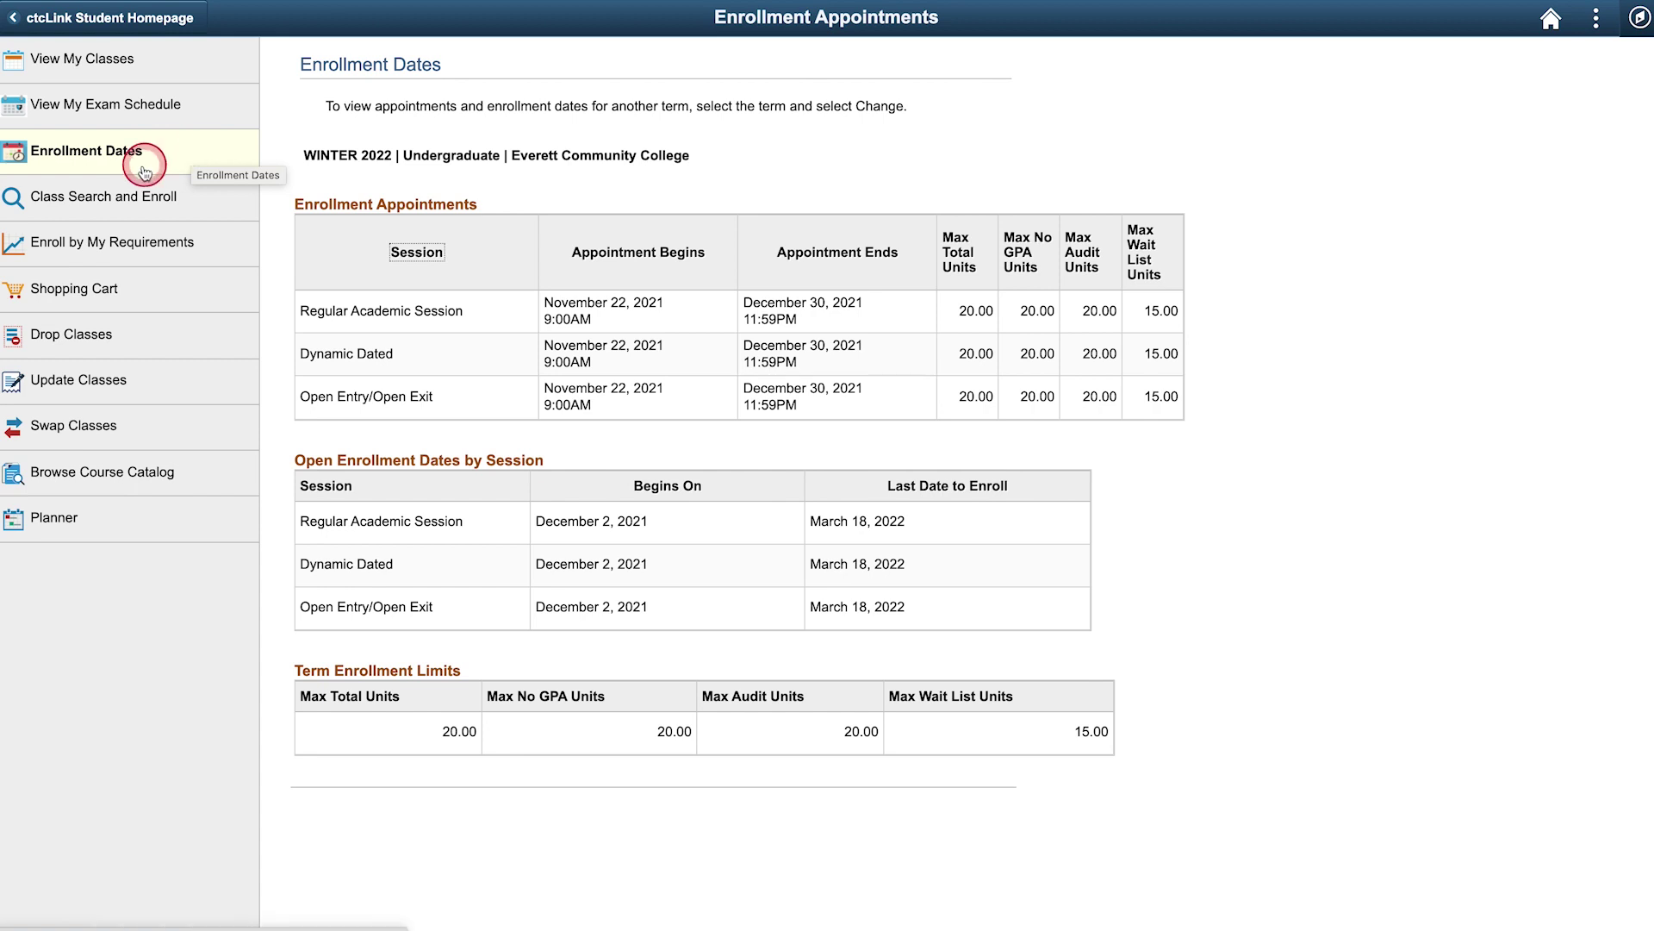
# Start Class Search and Enroll for the WINTER 2022 Everett Community College term
pyautogui.click(103, 200)
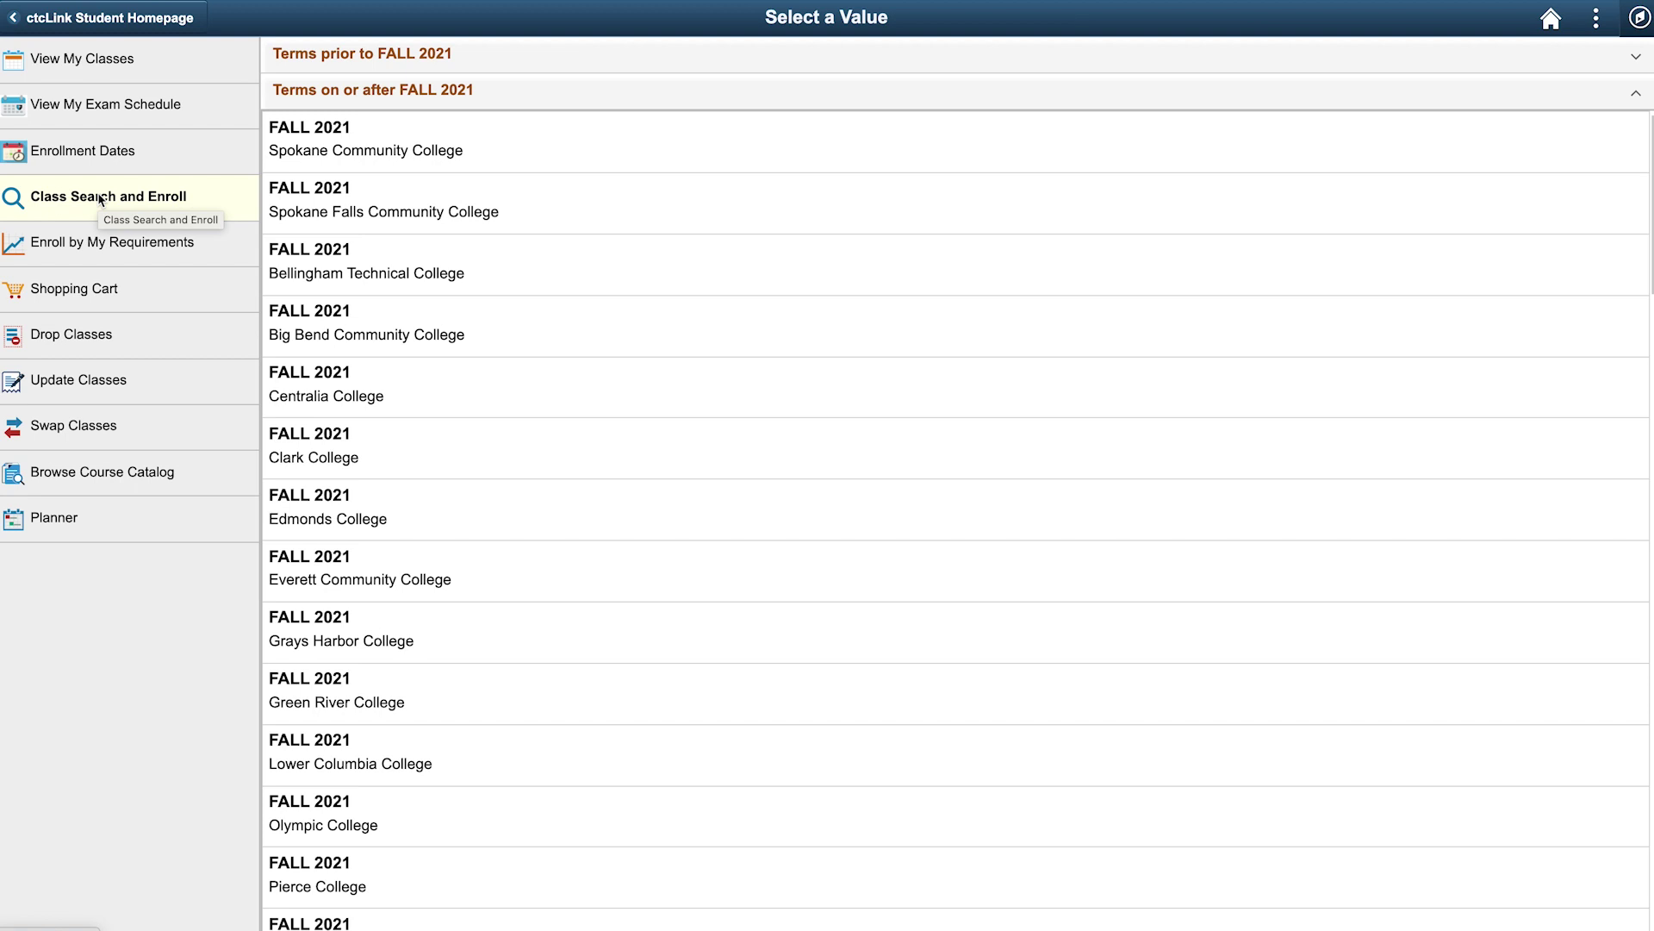
pyautogui.scroll(-9, 425, 325)
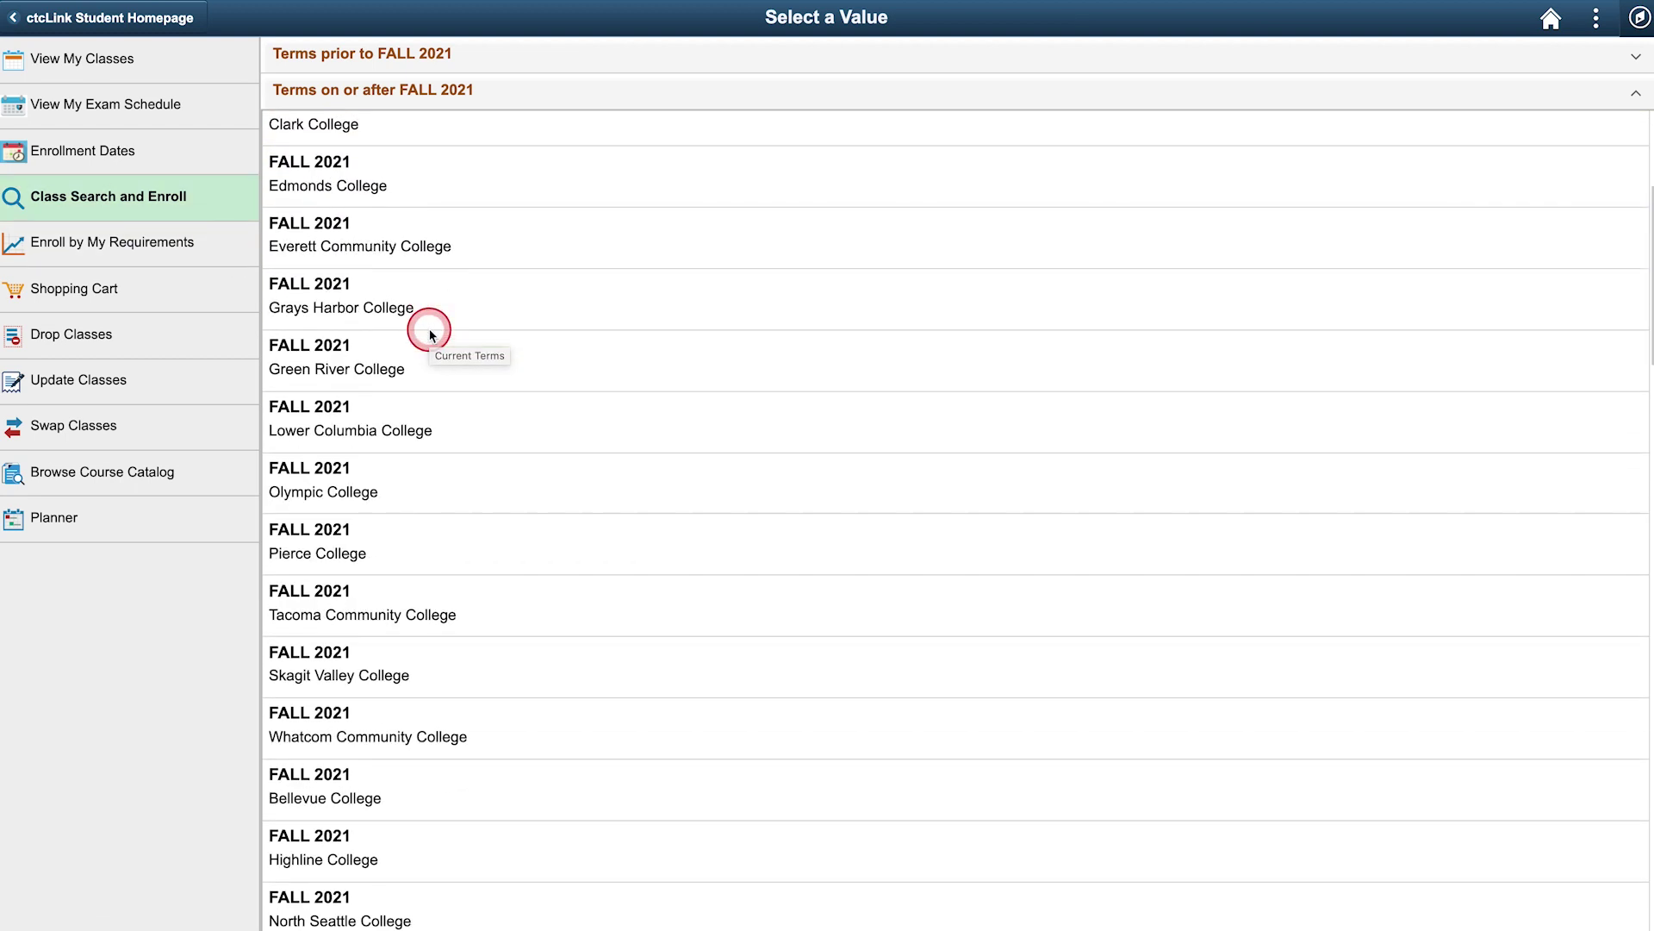
pyautogui.scroll(-10, 446, 410)
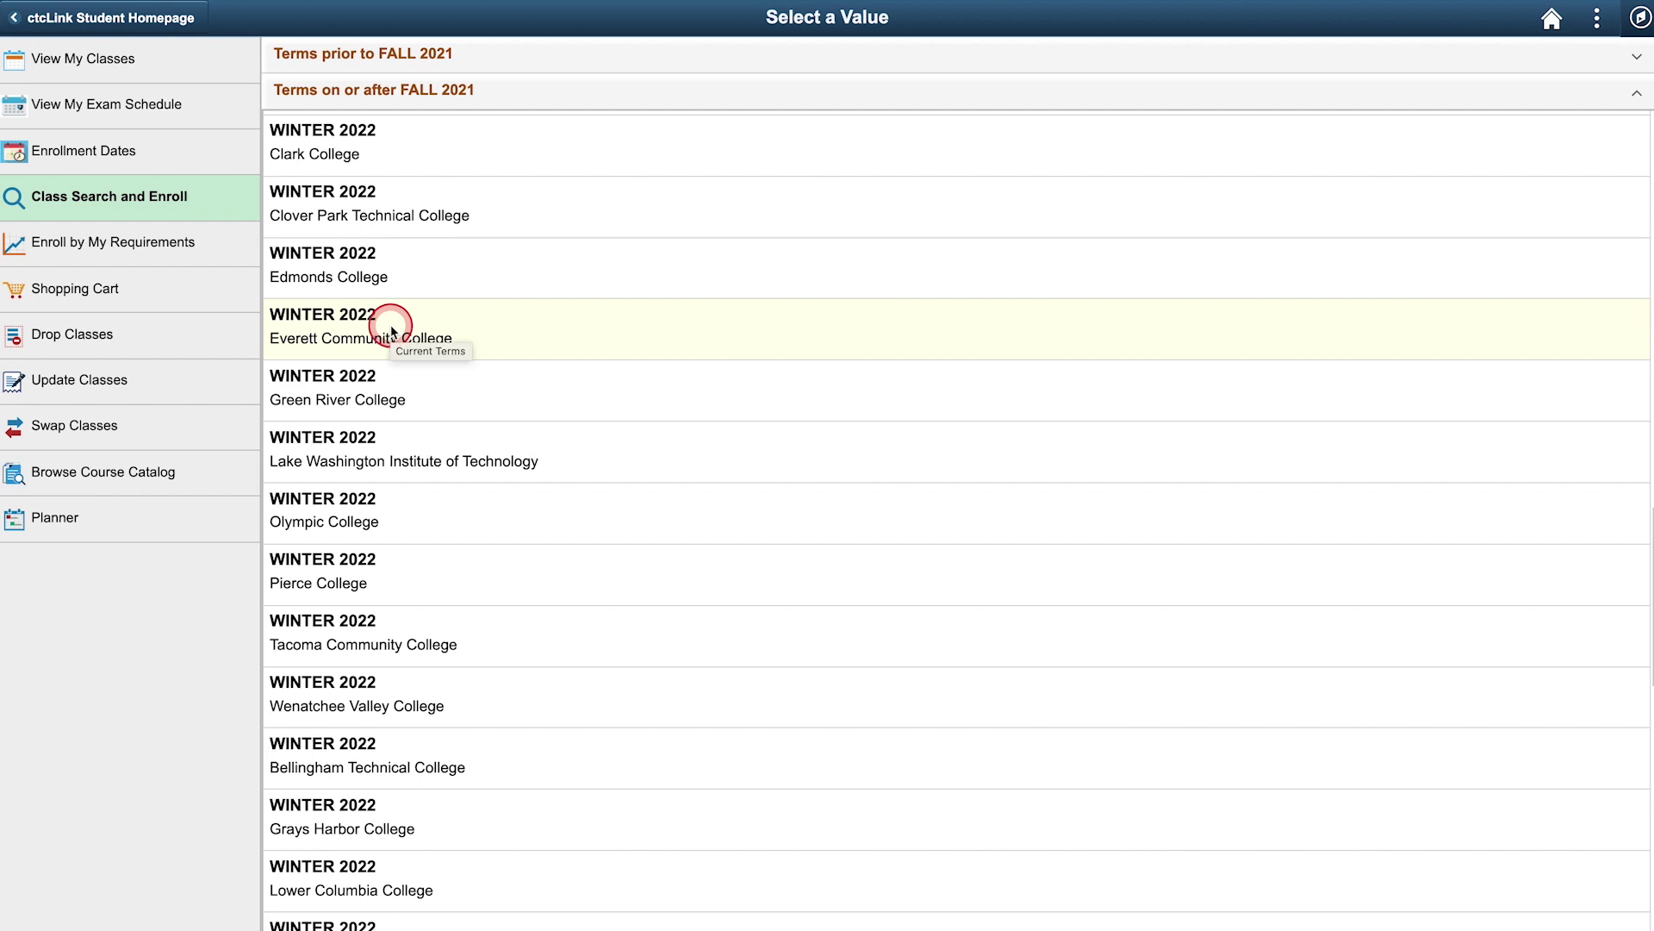
pyautogui.click(392, 330)
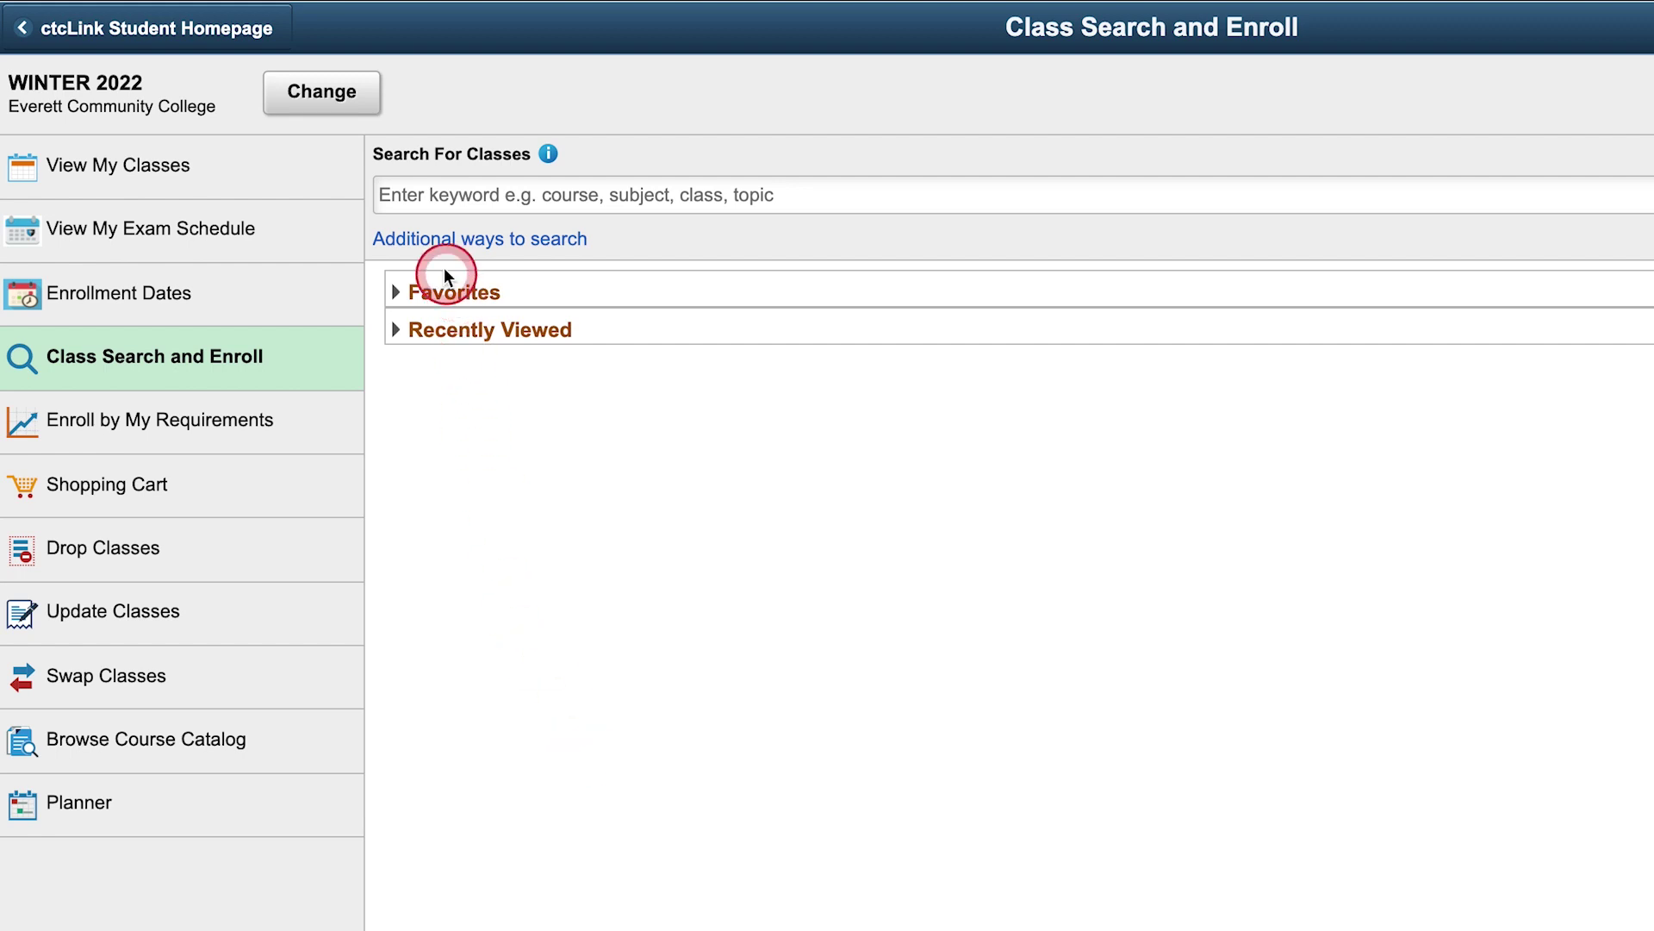
# Search Winter 2022 classes by the Biology (CCN) subject through the additional search options
pyautogui.click(510, 243)
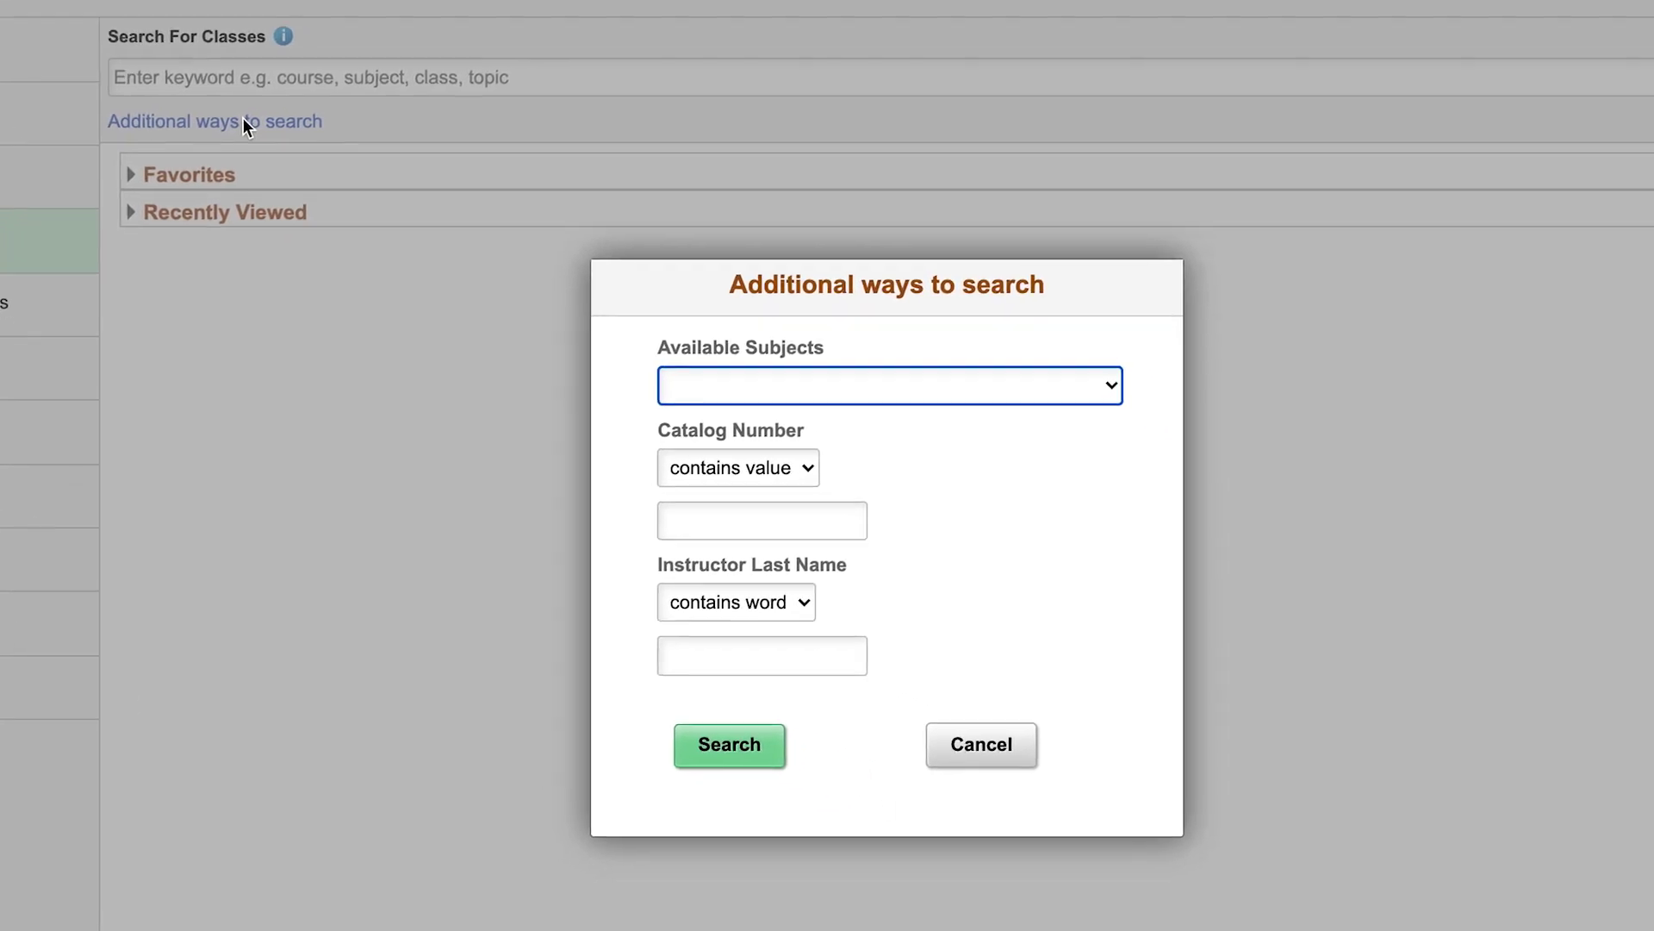
pyautogui.click(1066, 355)
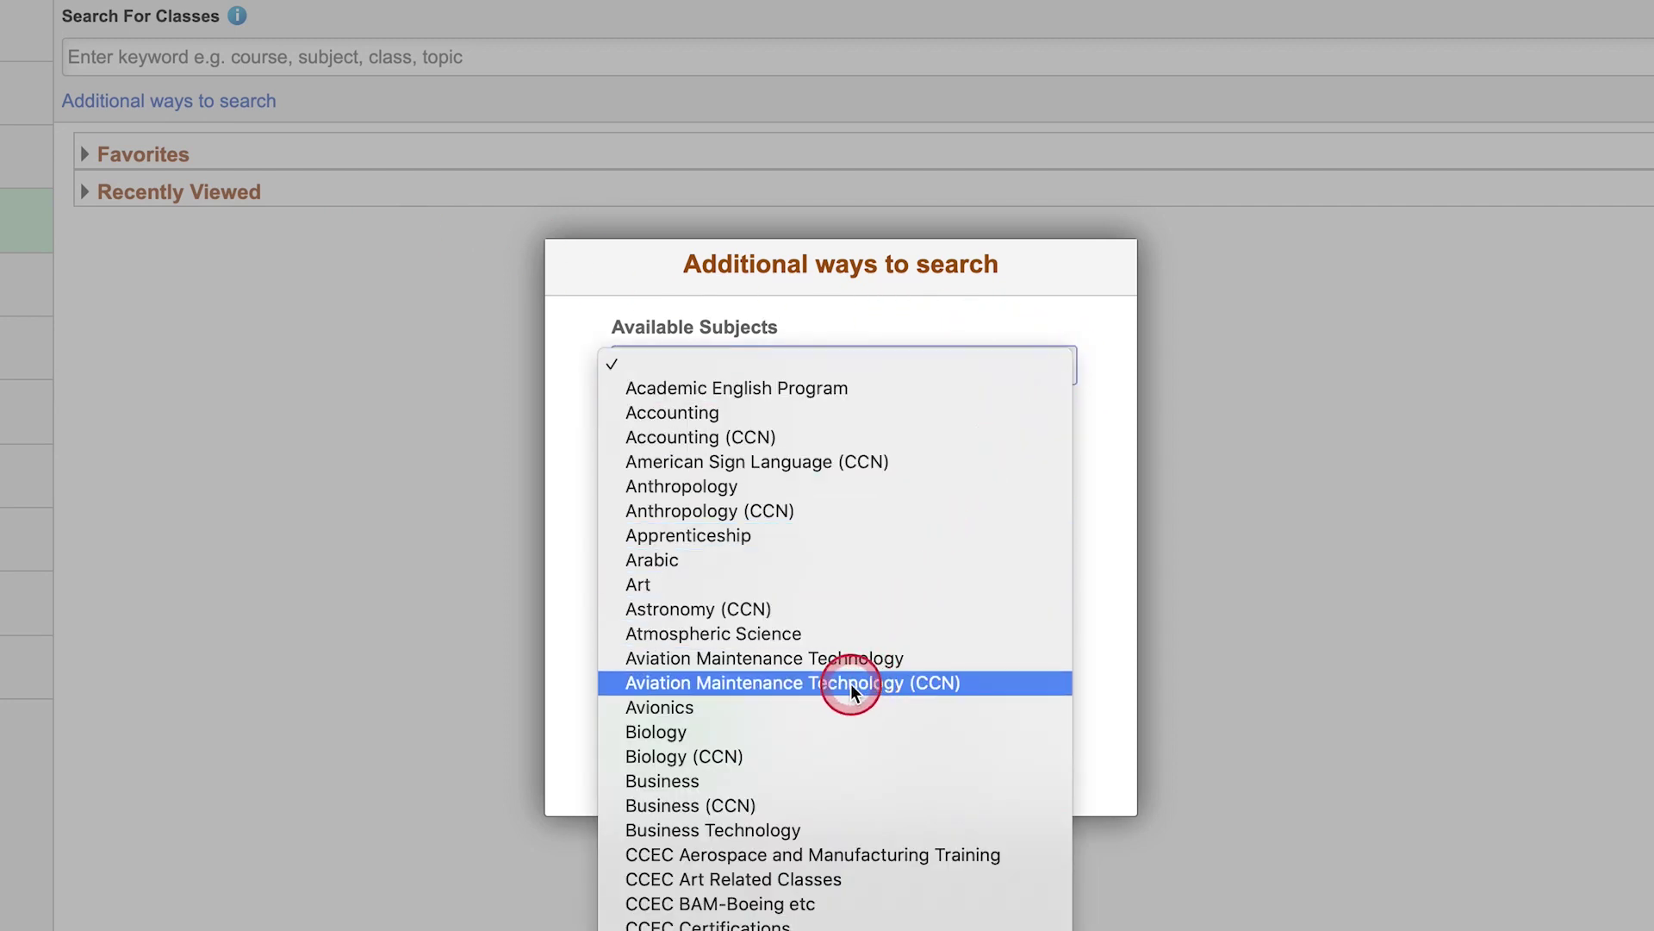
pyautogui.click(806, 755)
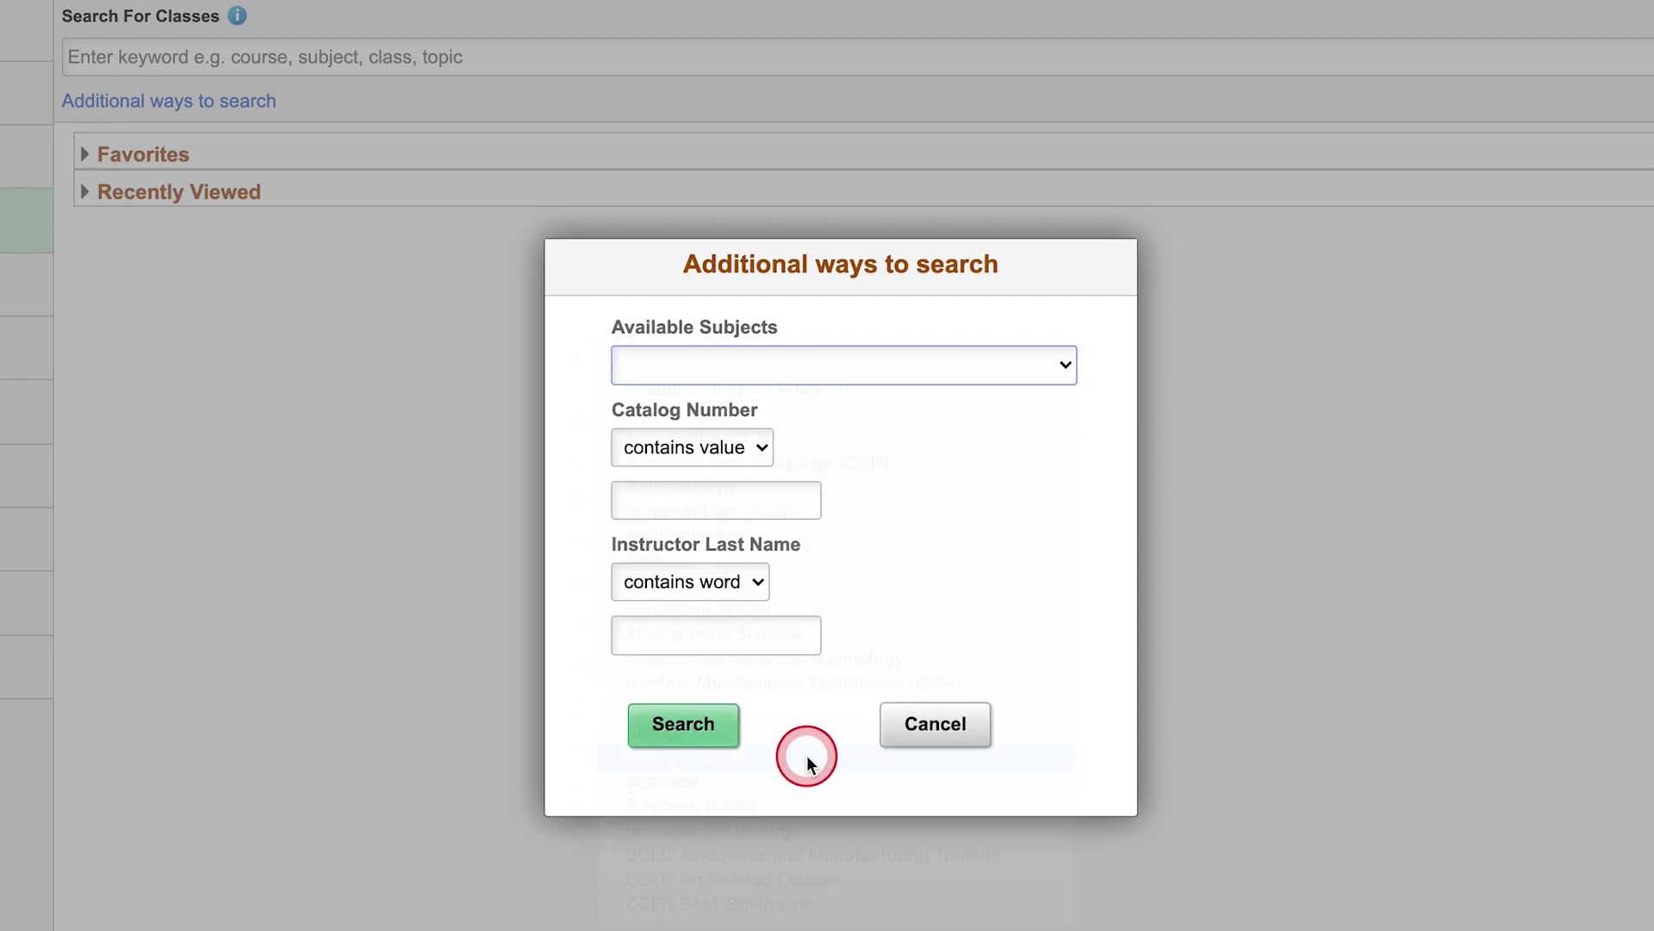
pyautogui.click(683, 728)
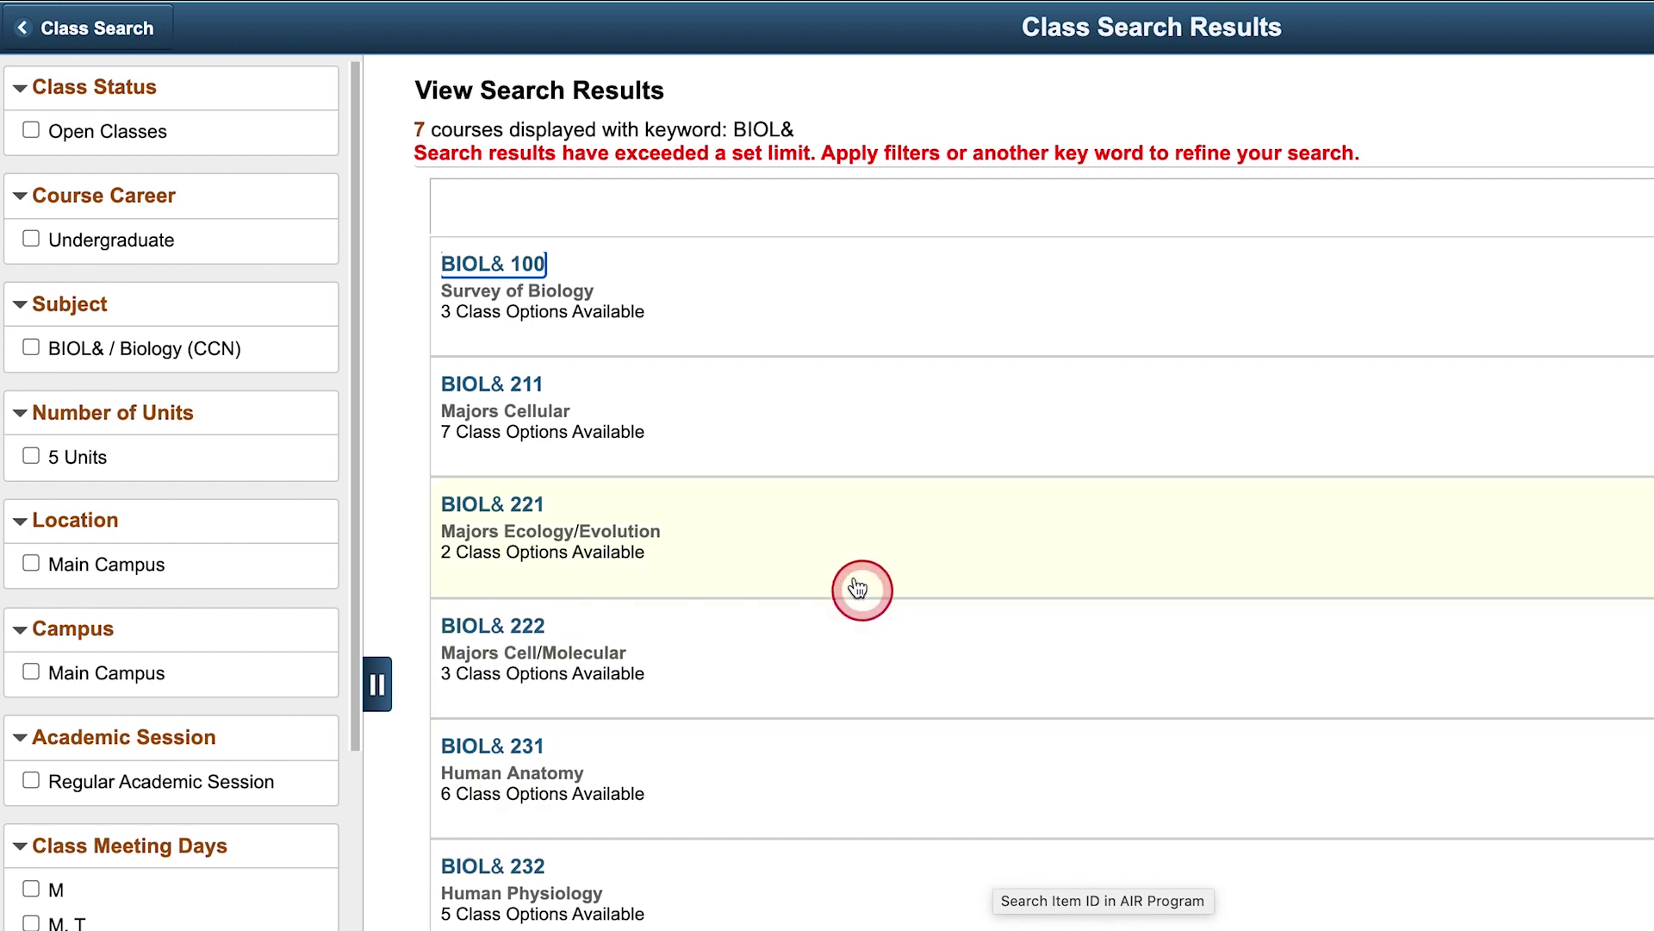
# Open the BIOL& 100 Survey of Biology course and view lecture Section B, class 15530 details
pyautogui.click(511, 283)
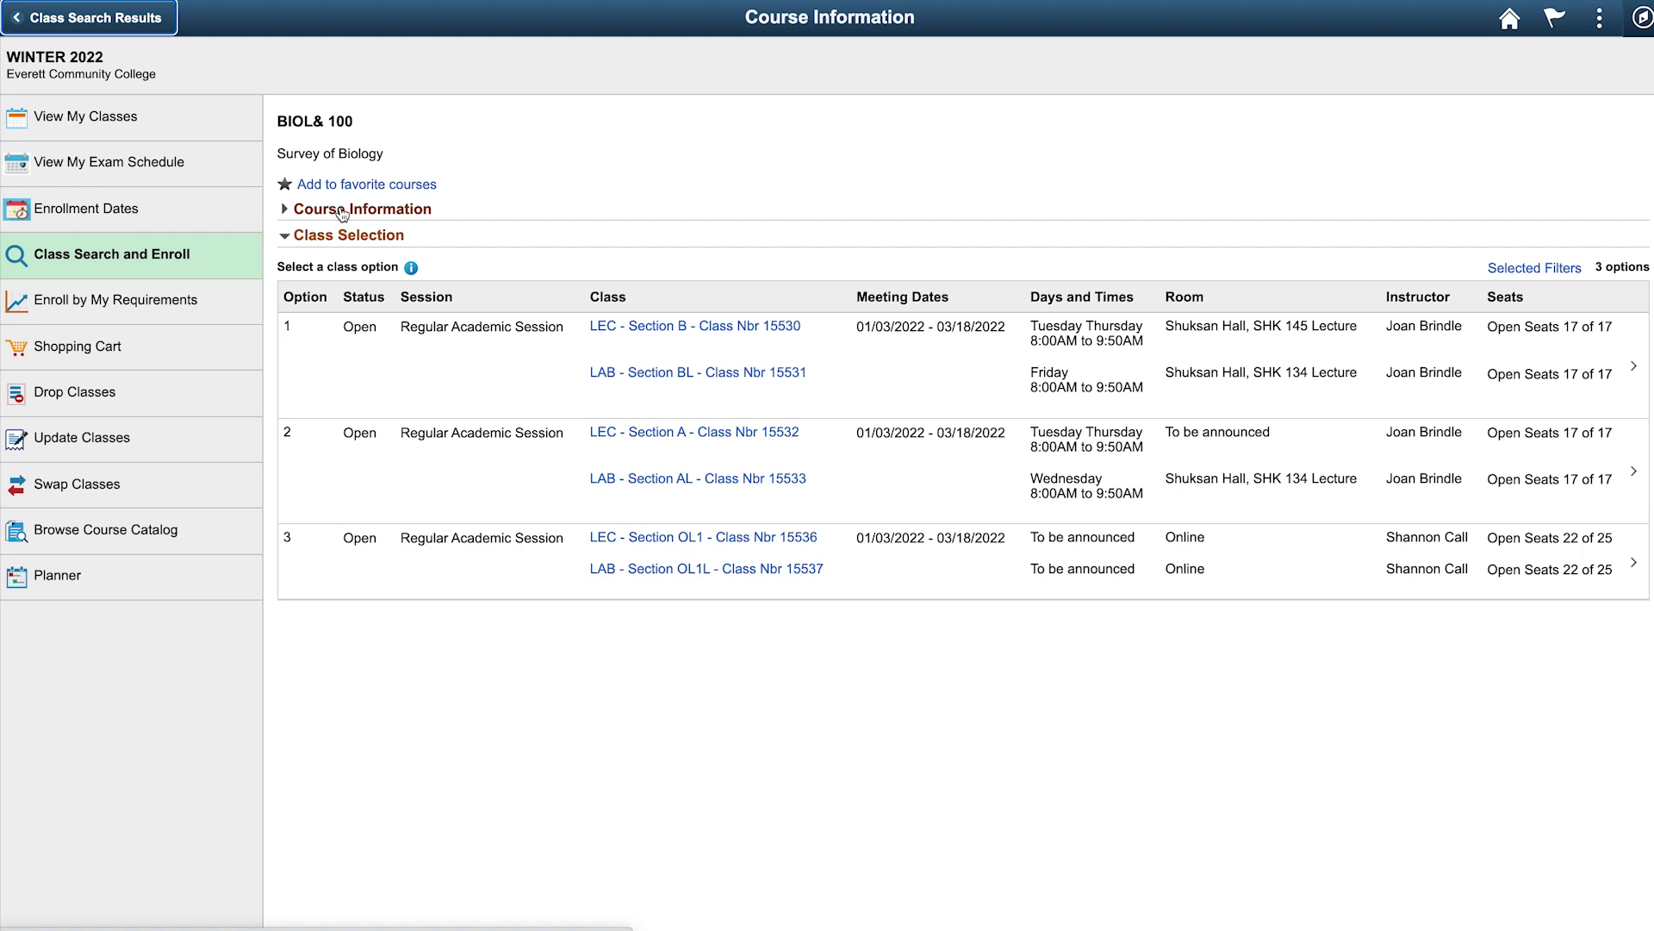
pyautogui.click(685, 335)
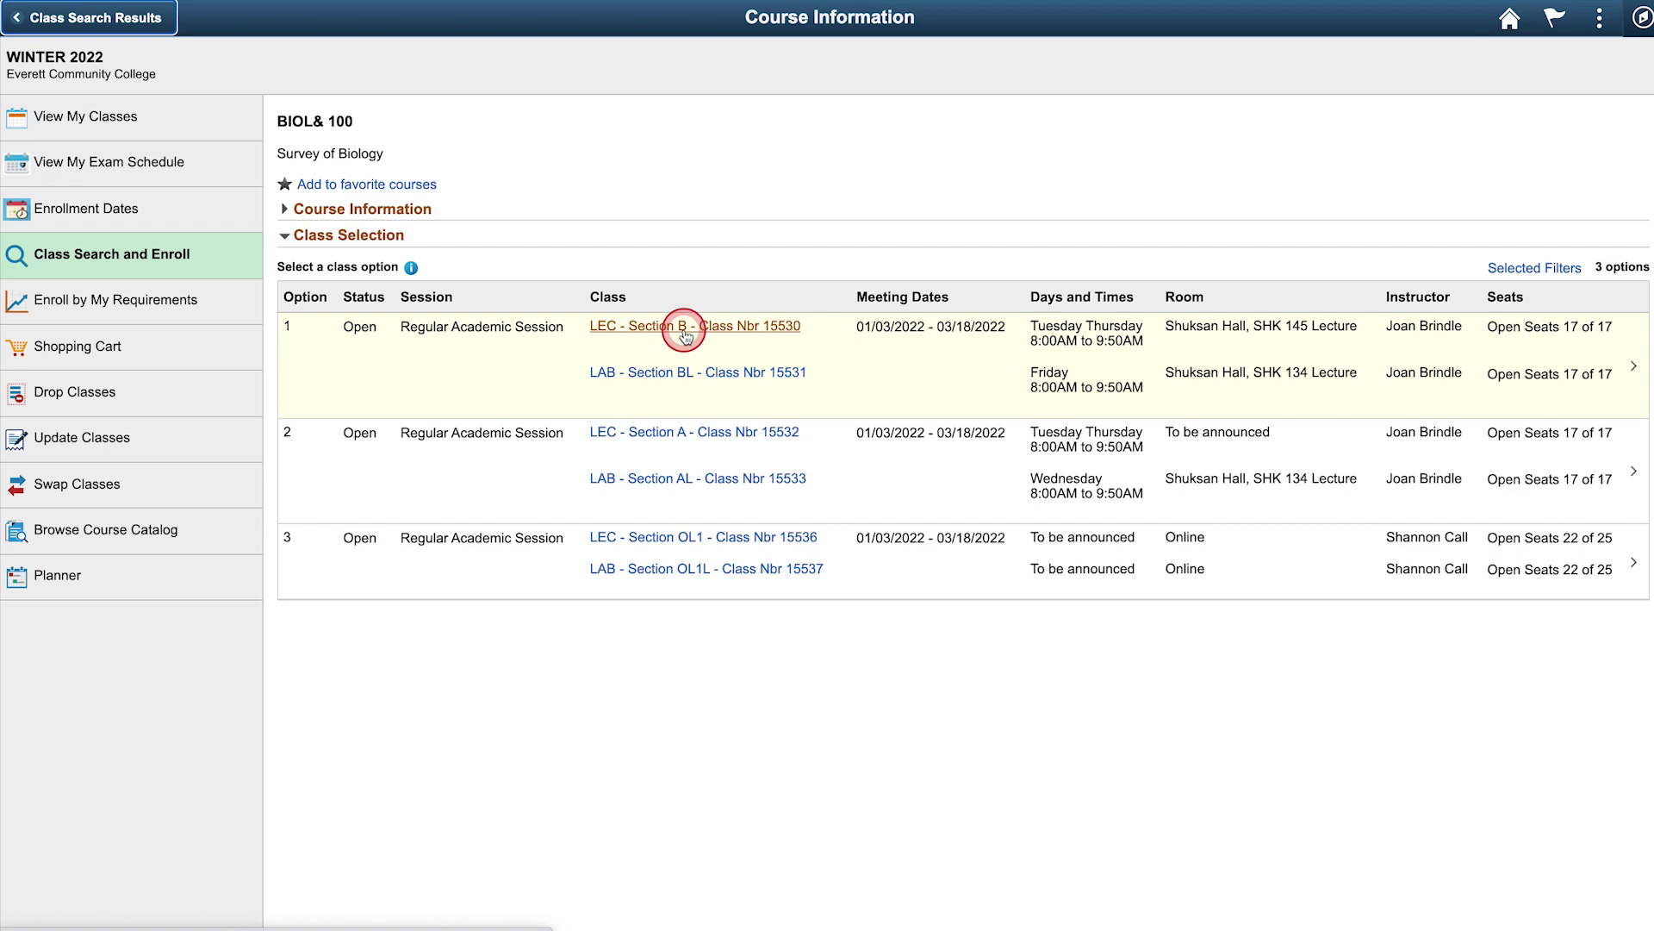
pyautogui.click(685, 336)
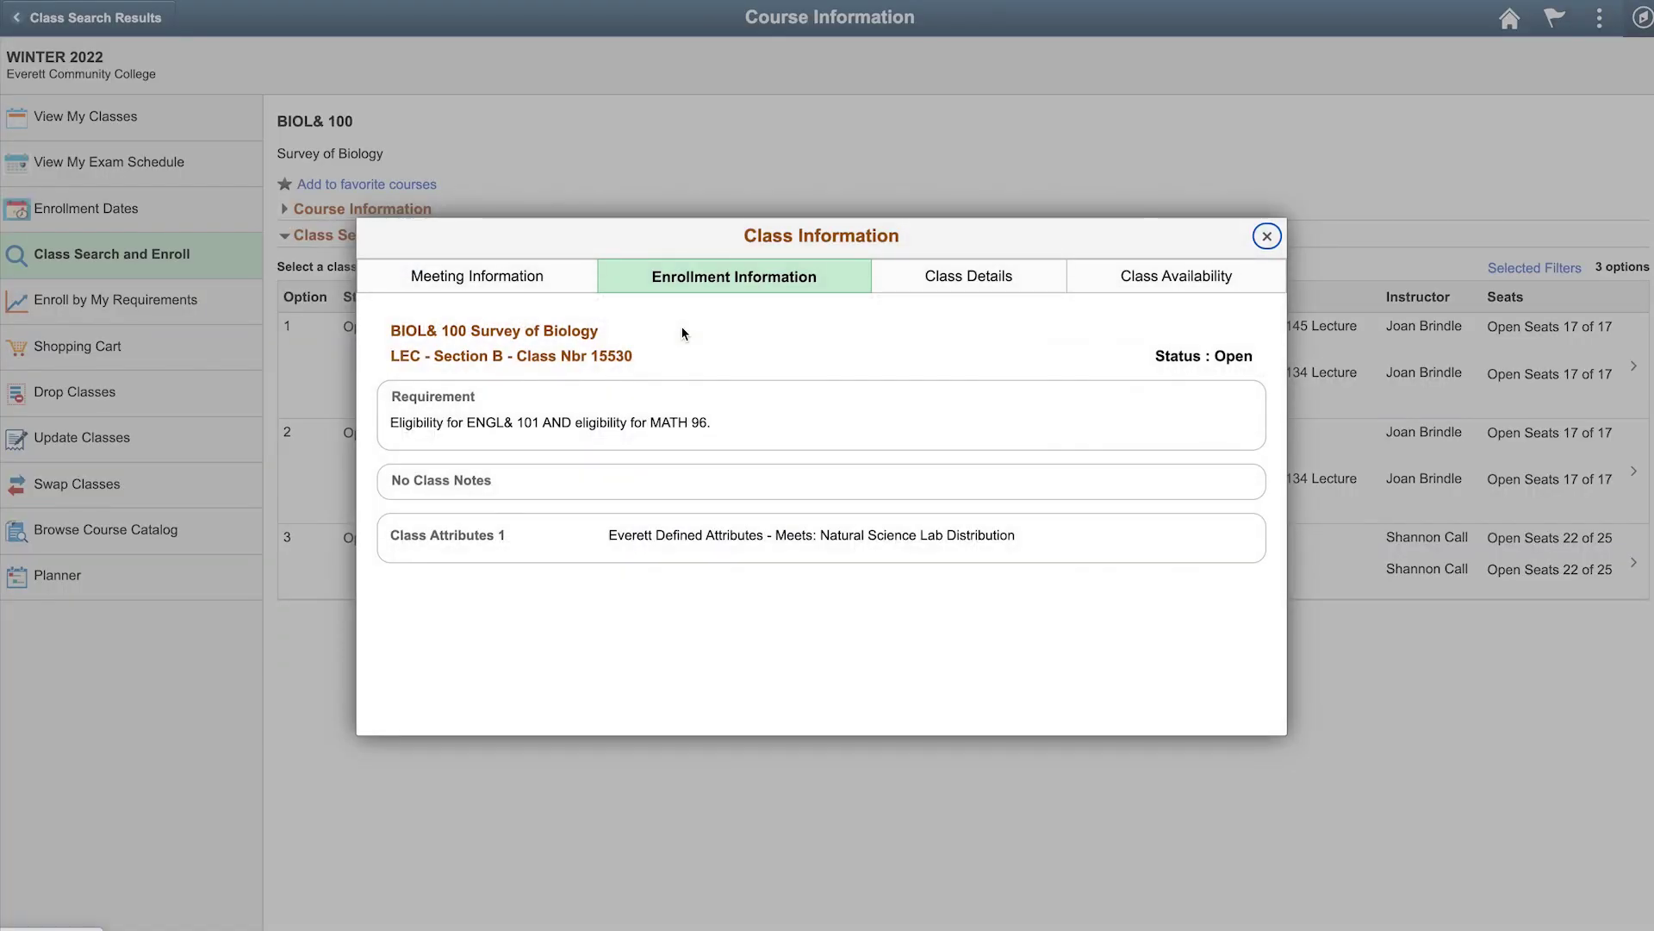
pyautogui.click(683, 333)
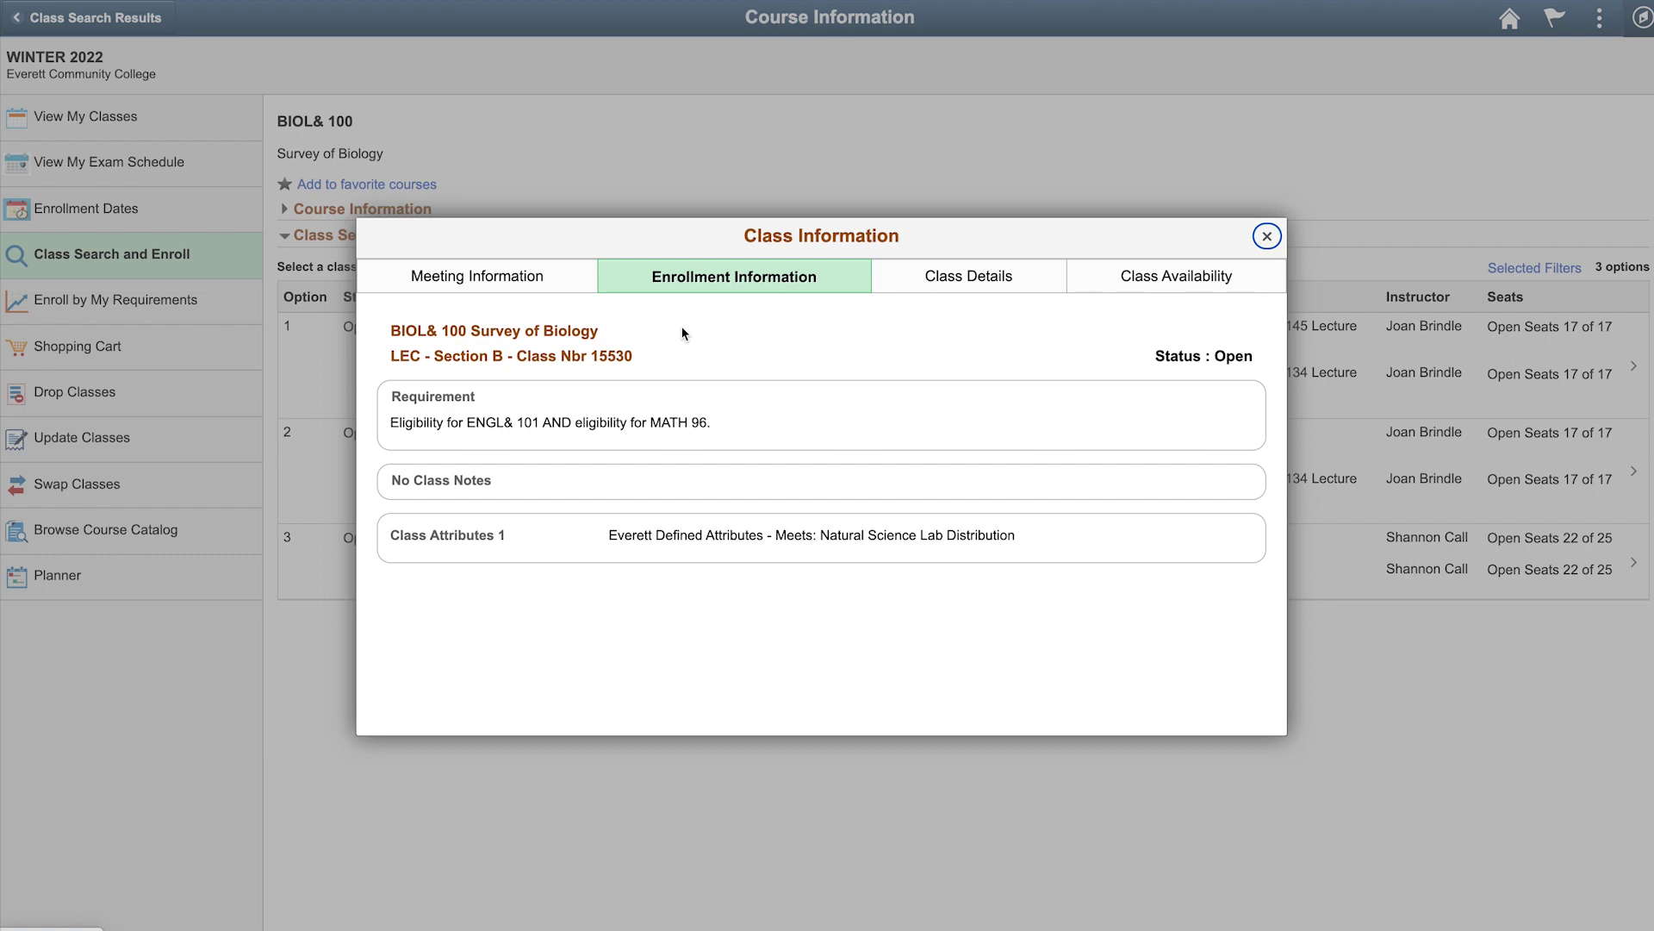
pyautogui.click(684, 334)
pyautogui.click(1266, 240)
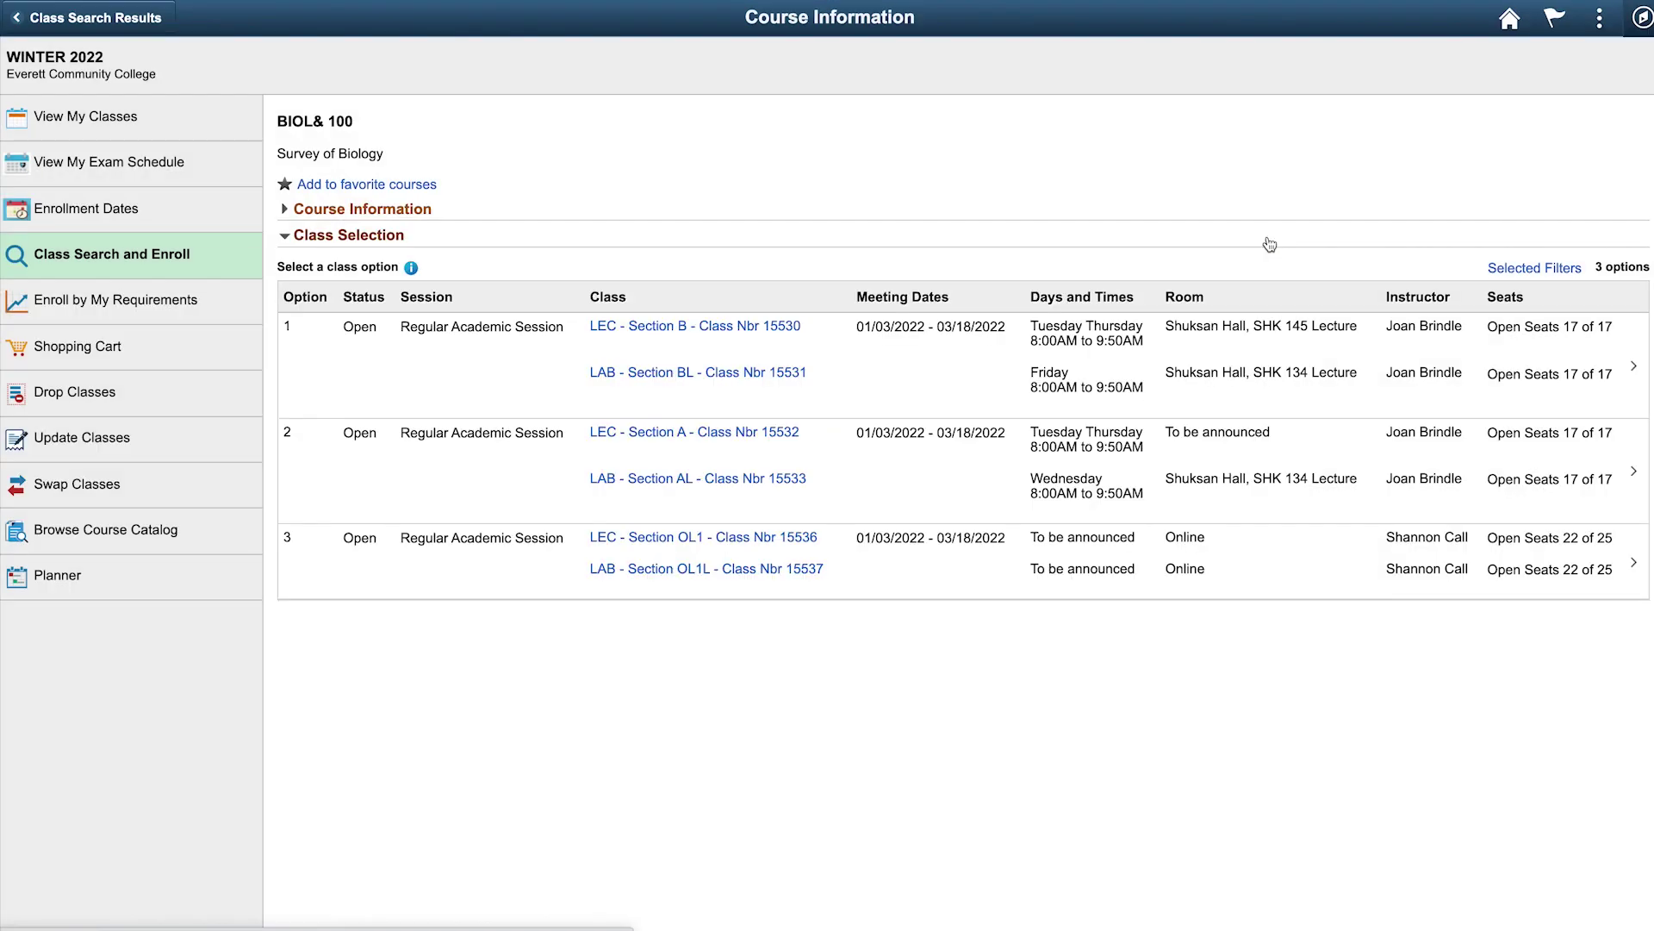
pyautogui.click(1268, 240)
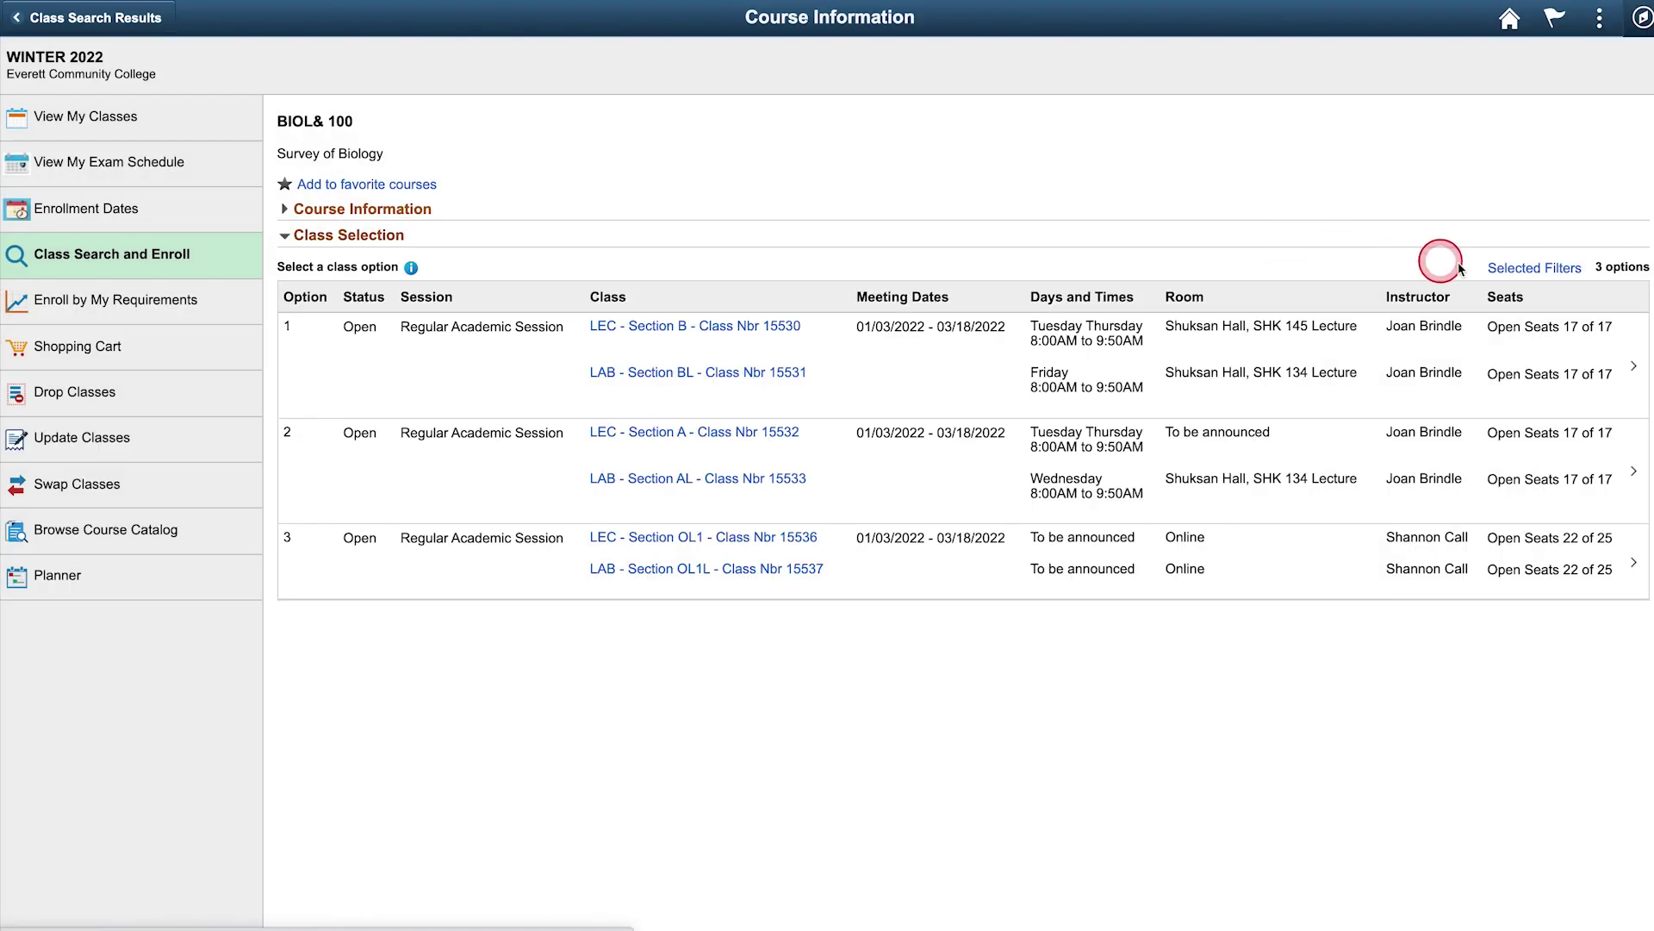
# Pick class option 1 (Section B with lab BL) and set 'Add to waitlist if class is full?' to Yes
pyautogui.click(1635, 373)
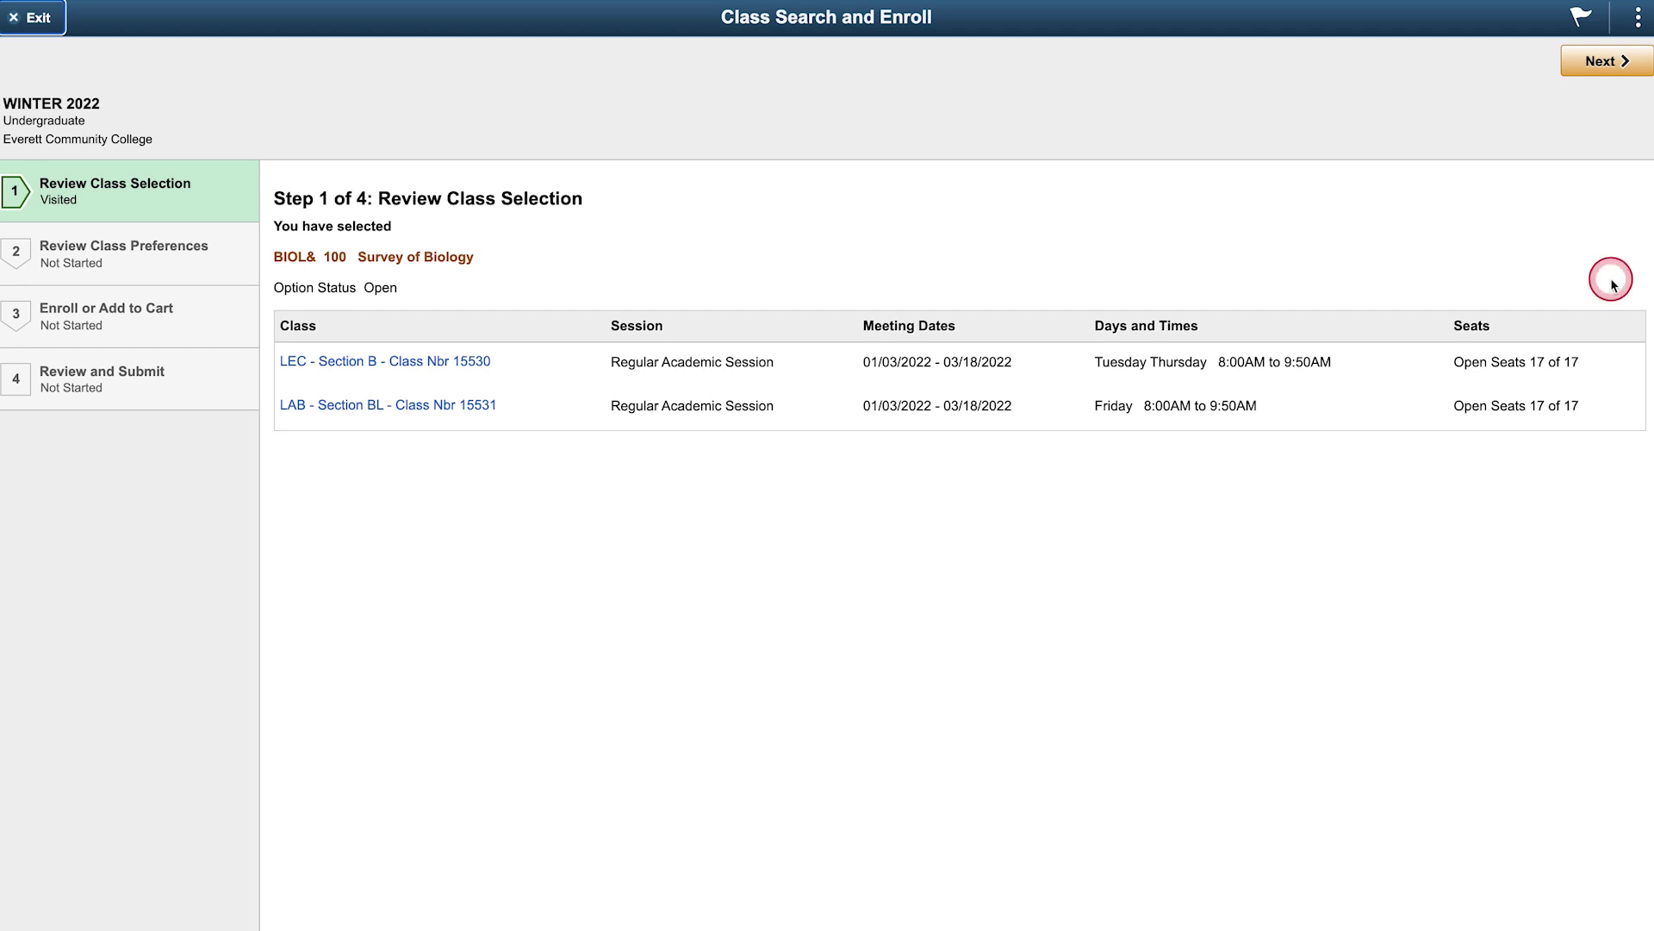
pyautogui.click(1605, 66)
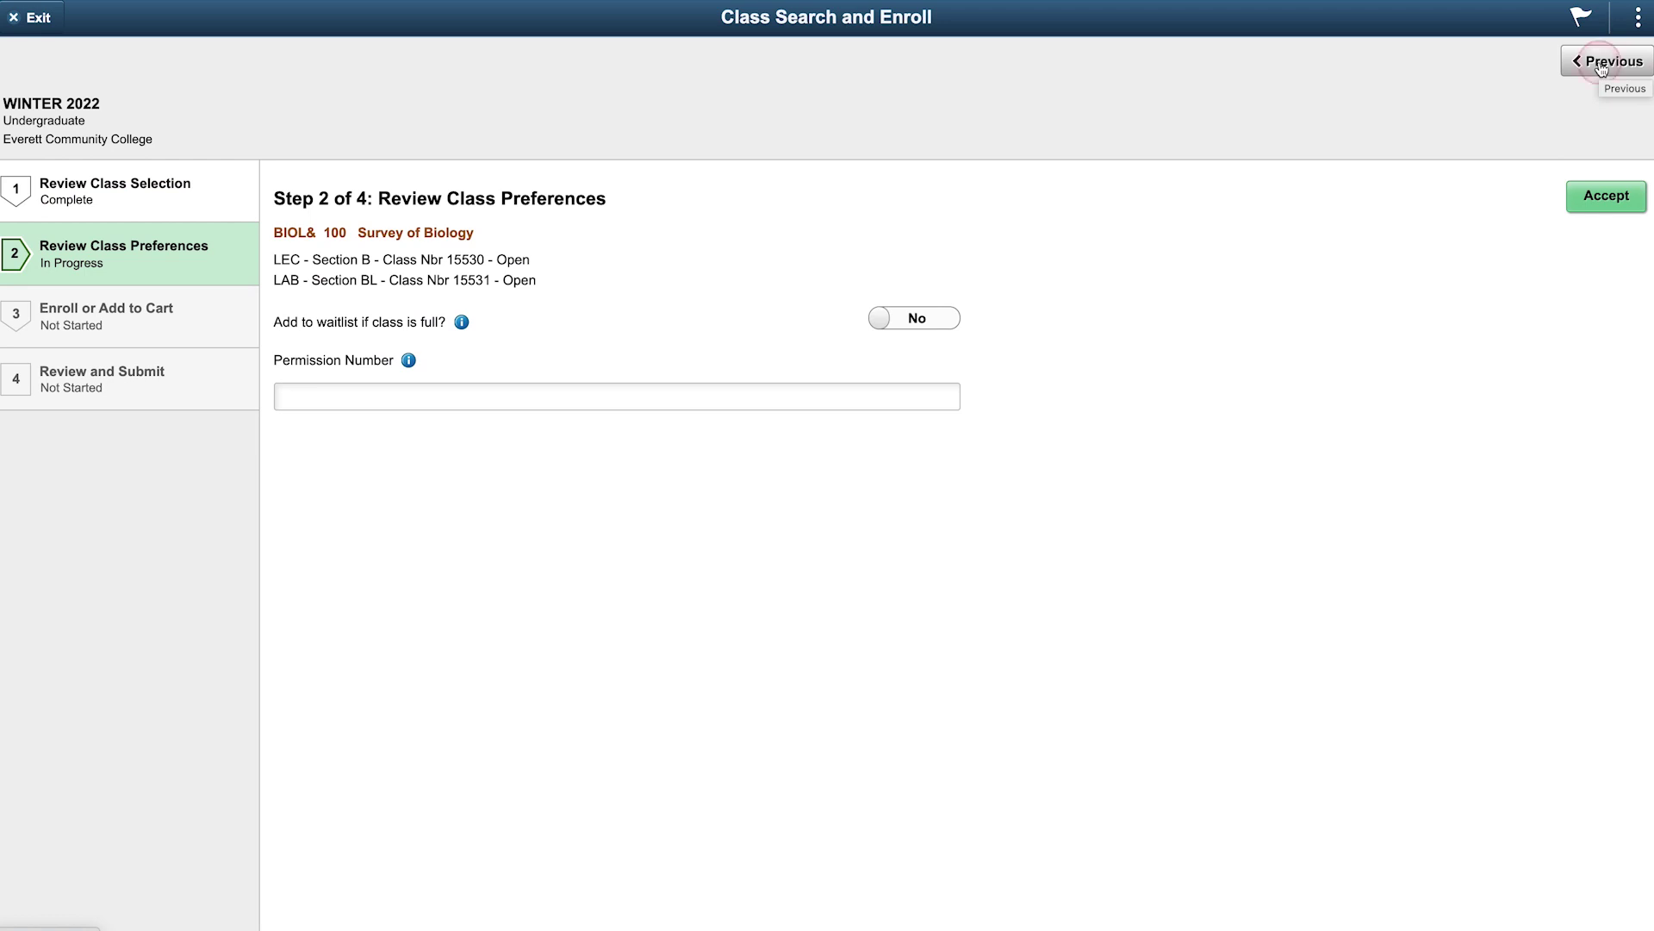
pyautogui.click(938, 324)
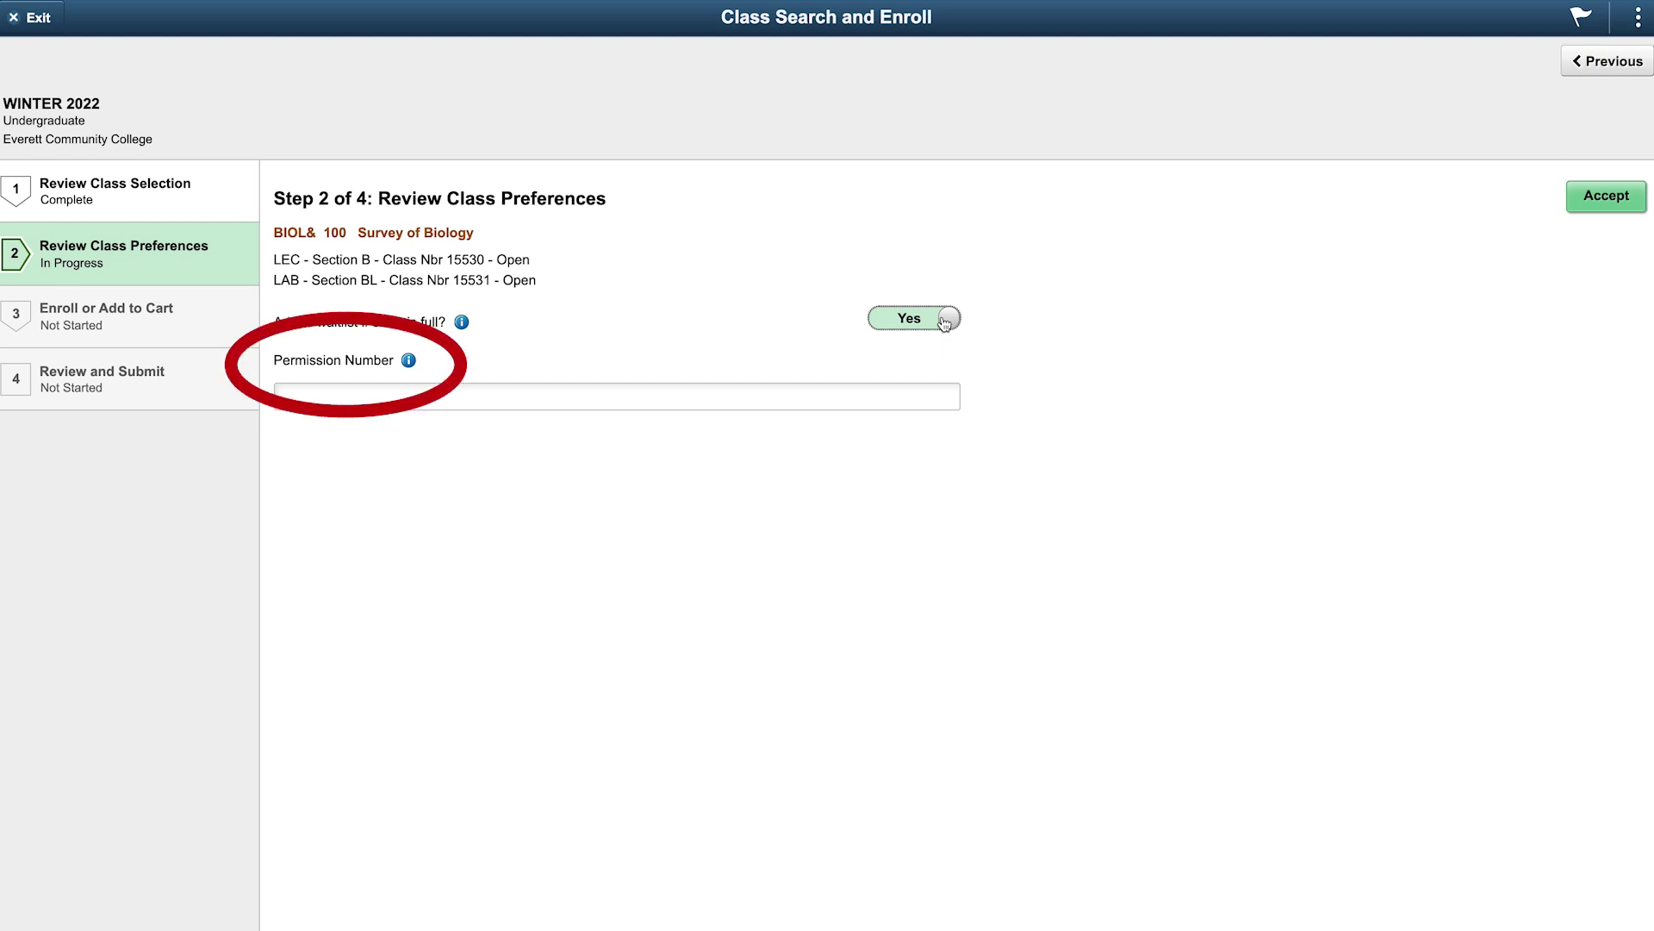
pyautogui.click(1607, 199)
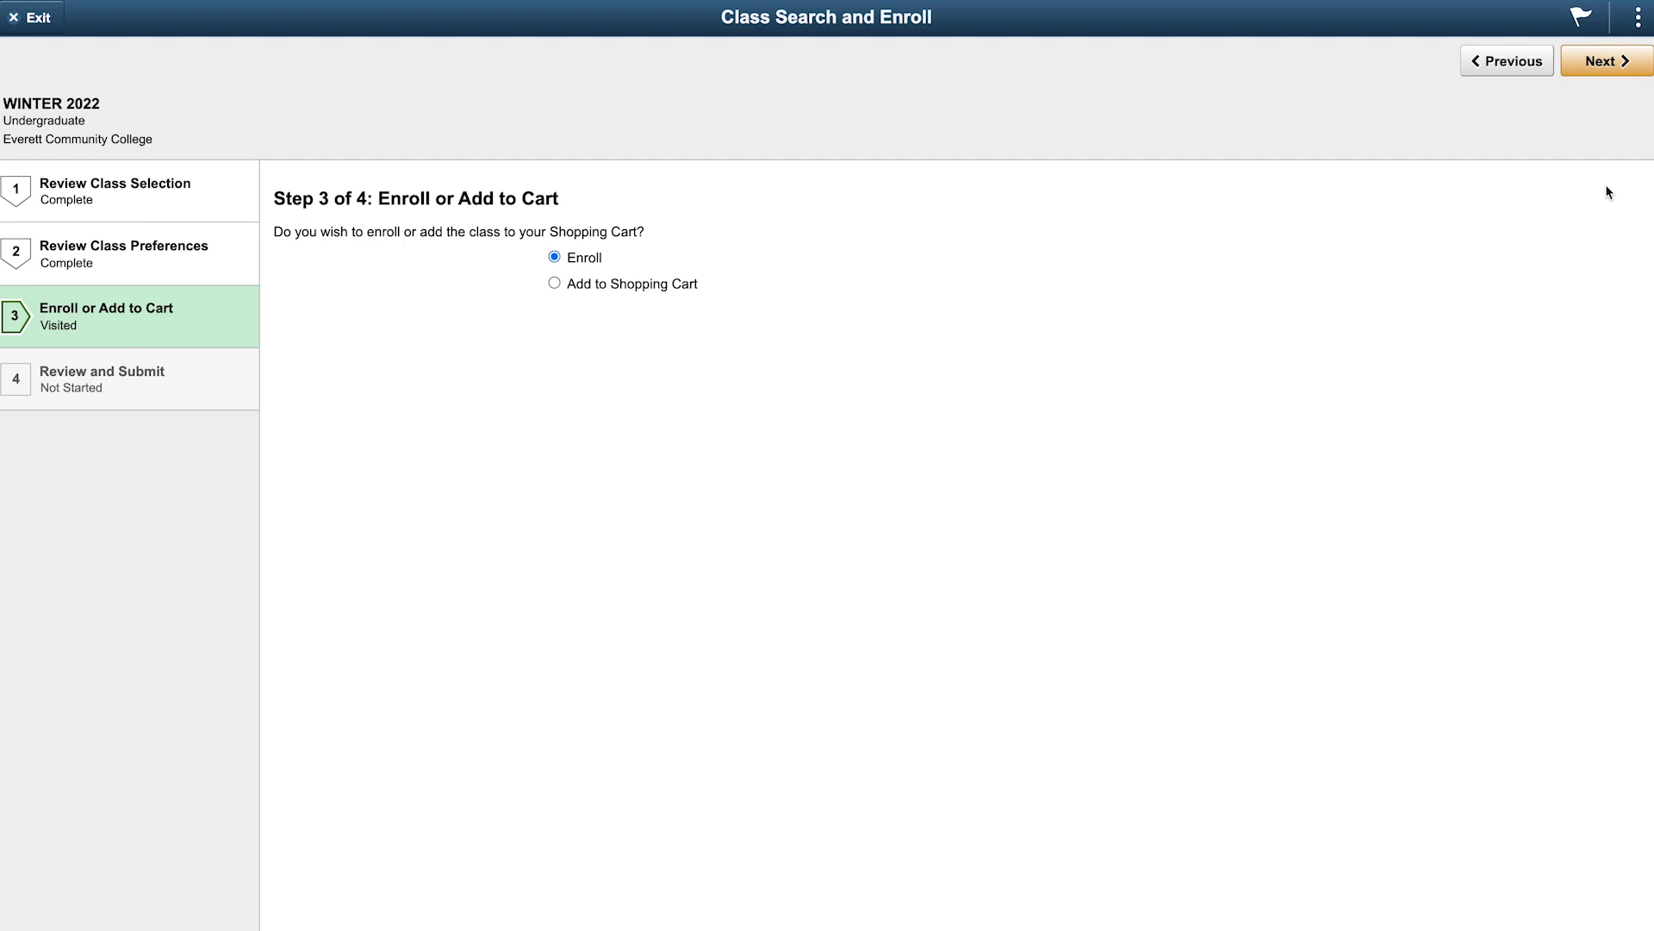
# Accept the preferences and choose Add to Shopping Cart for BIOL& 100
pyautogui.click(1608, 192)
pyautogui.click(554, 284)
pyautogui.click(1607, 65)
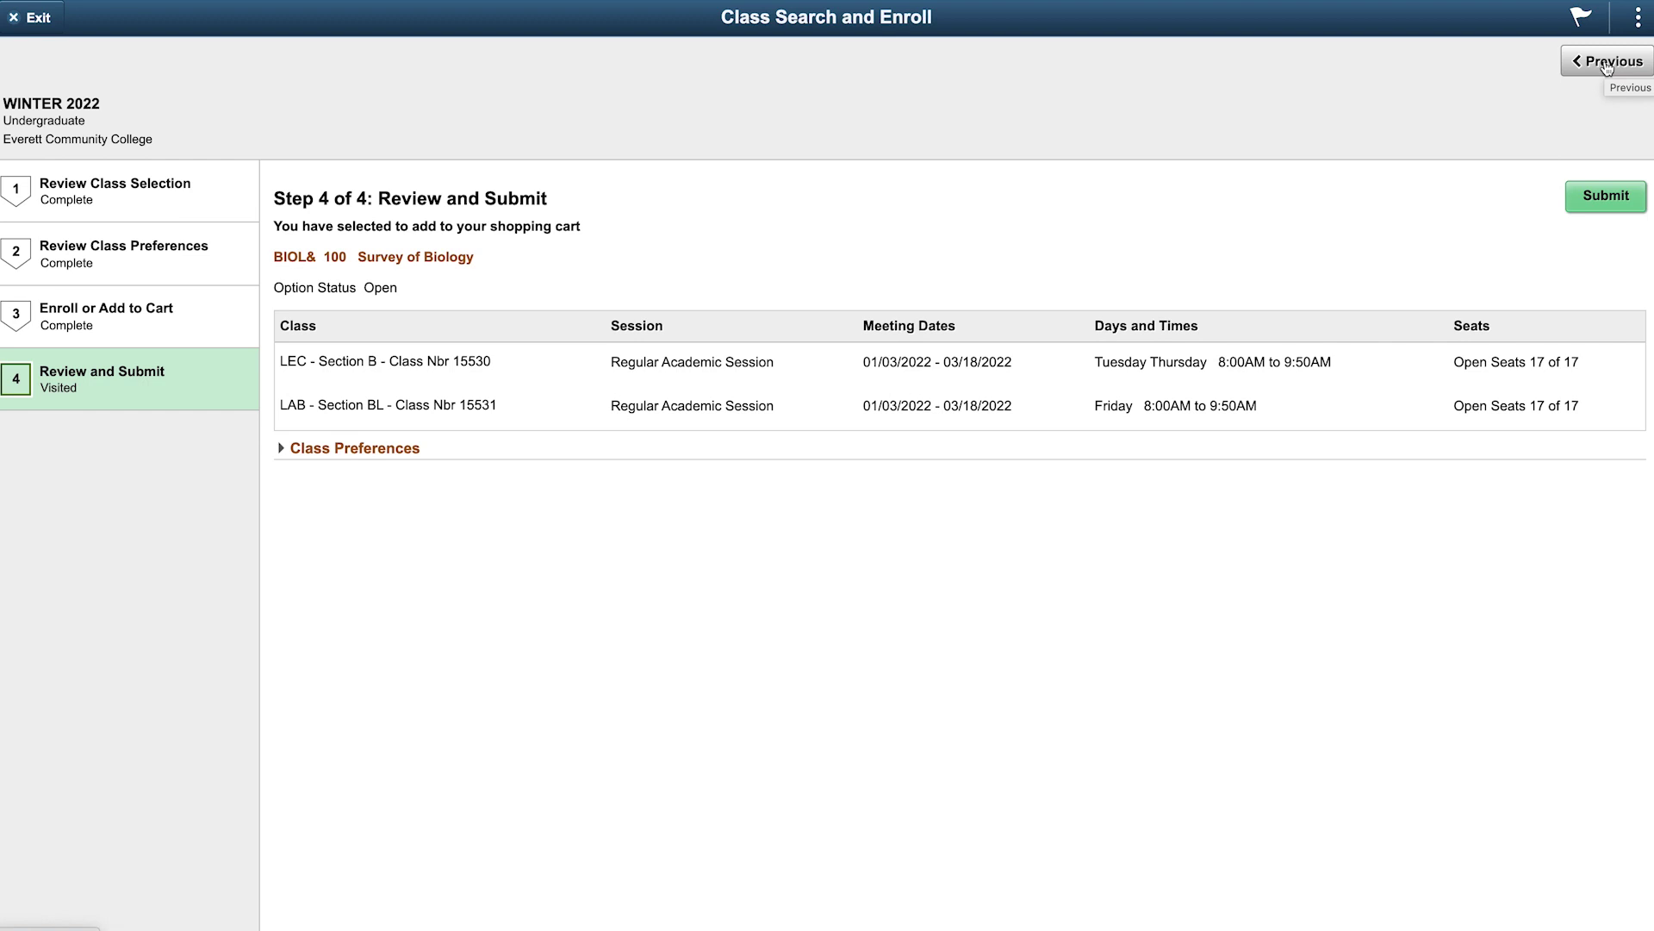
# Submit BIOL& 100 lecture and lab to the shopping cart and confirm with Yes
pyautogui.click(1603, 199)
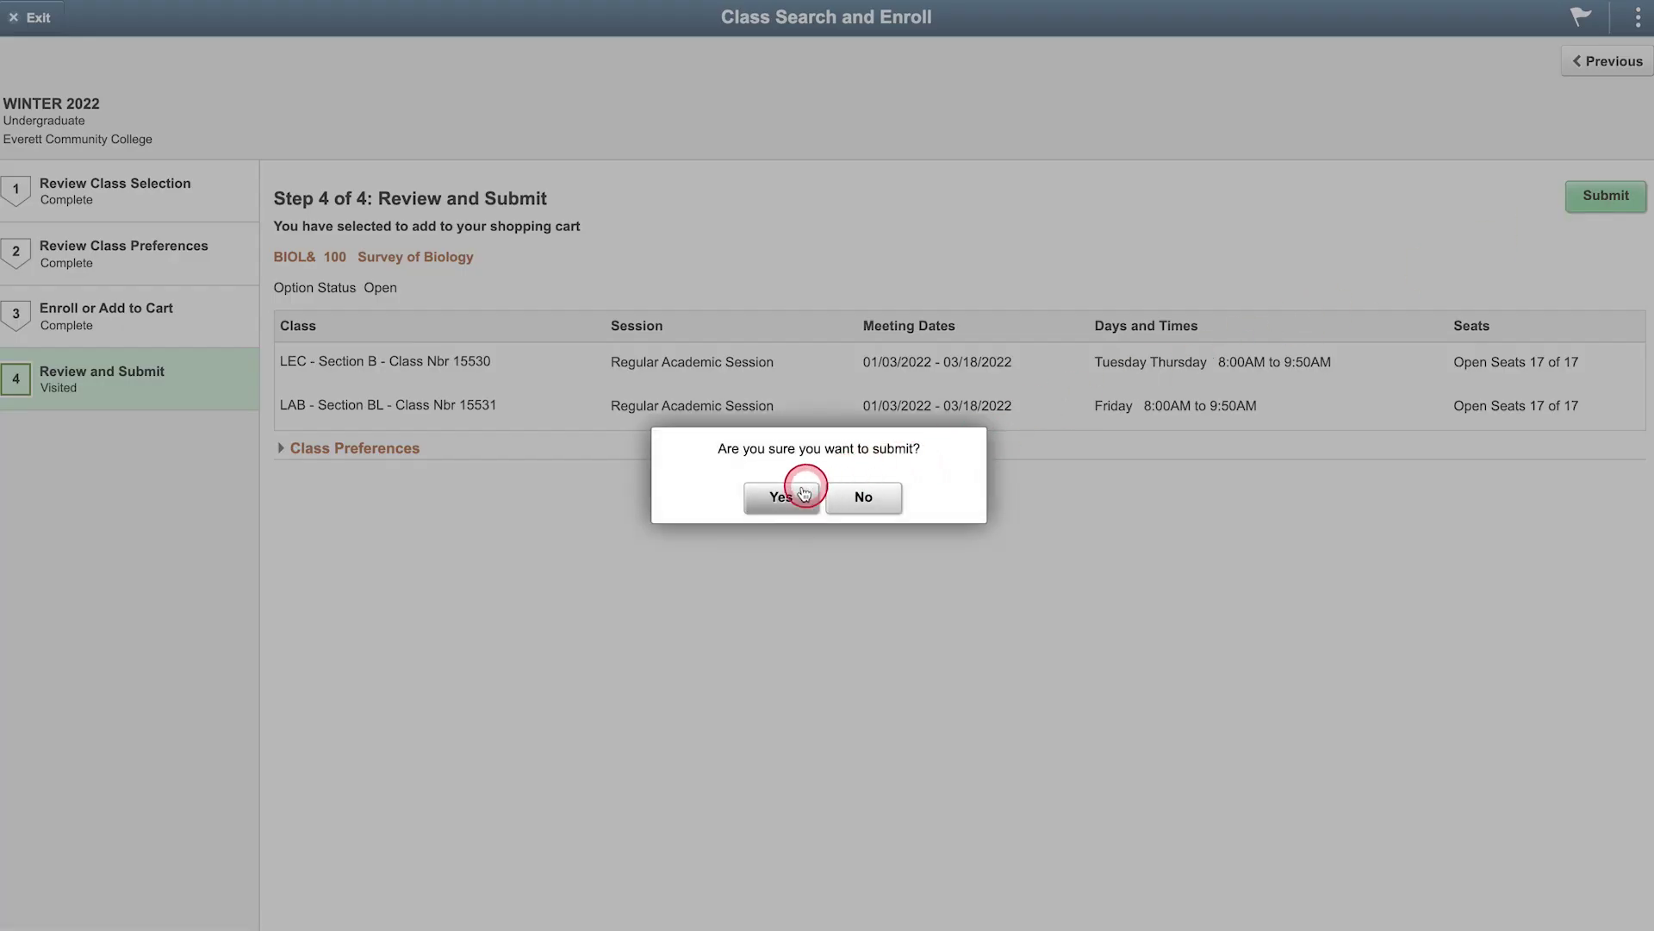
pyautogui.click(770, 502)
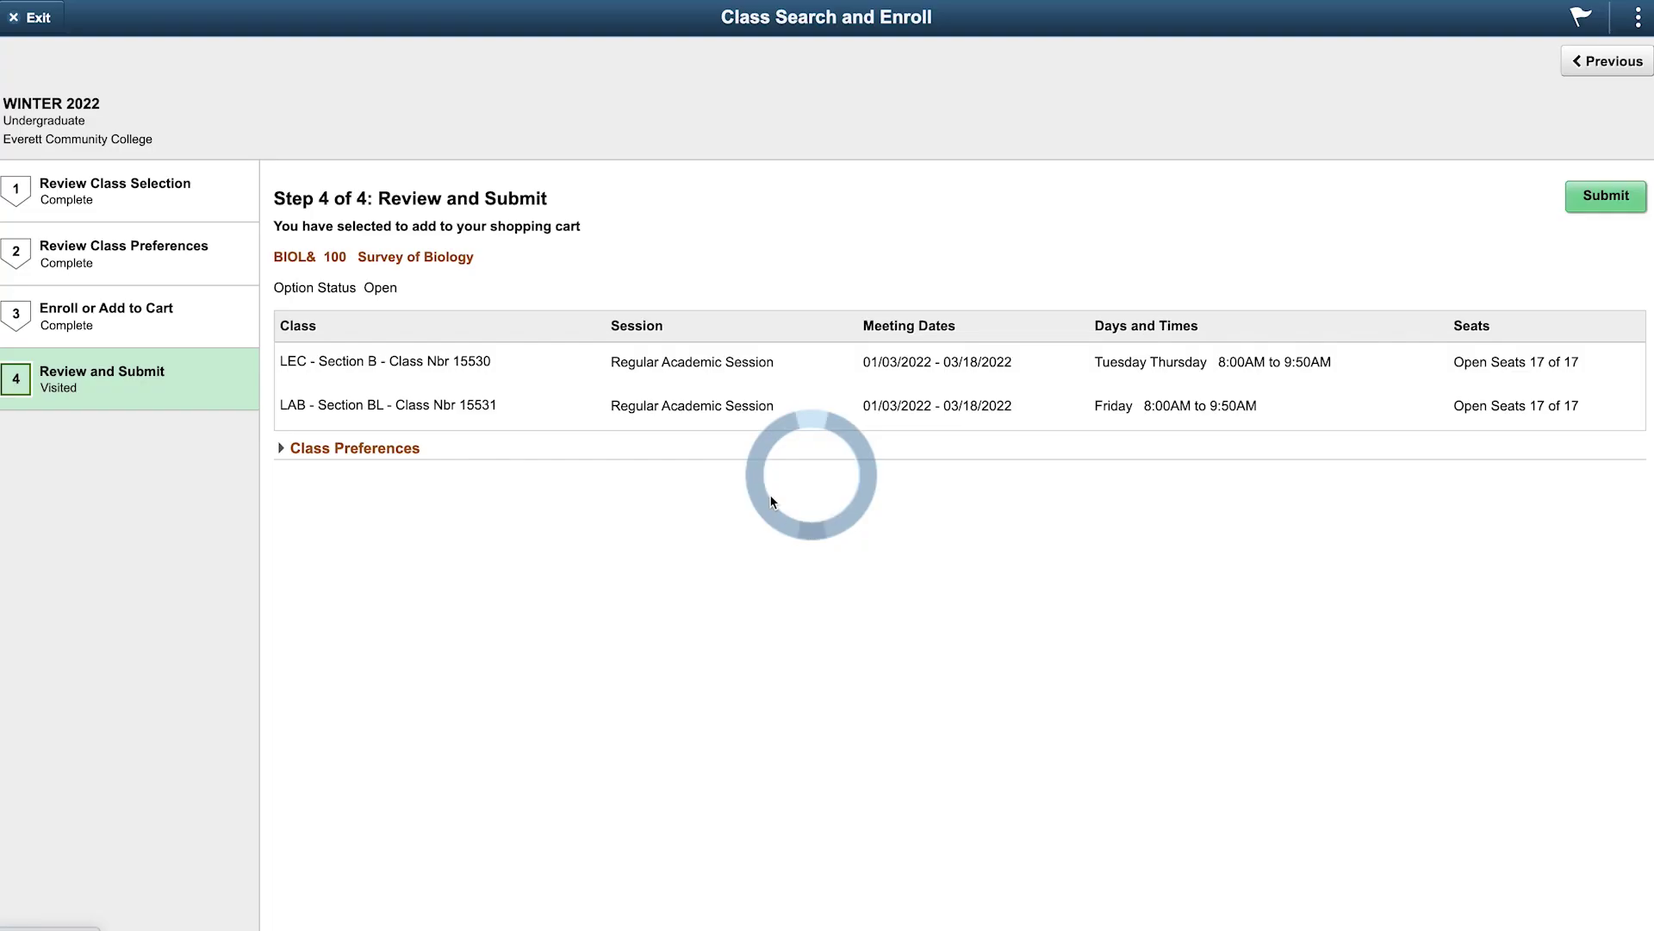
pyautogui.click(771, 500)
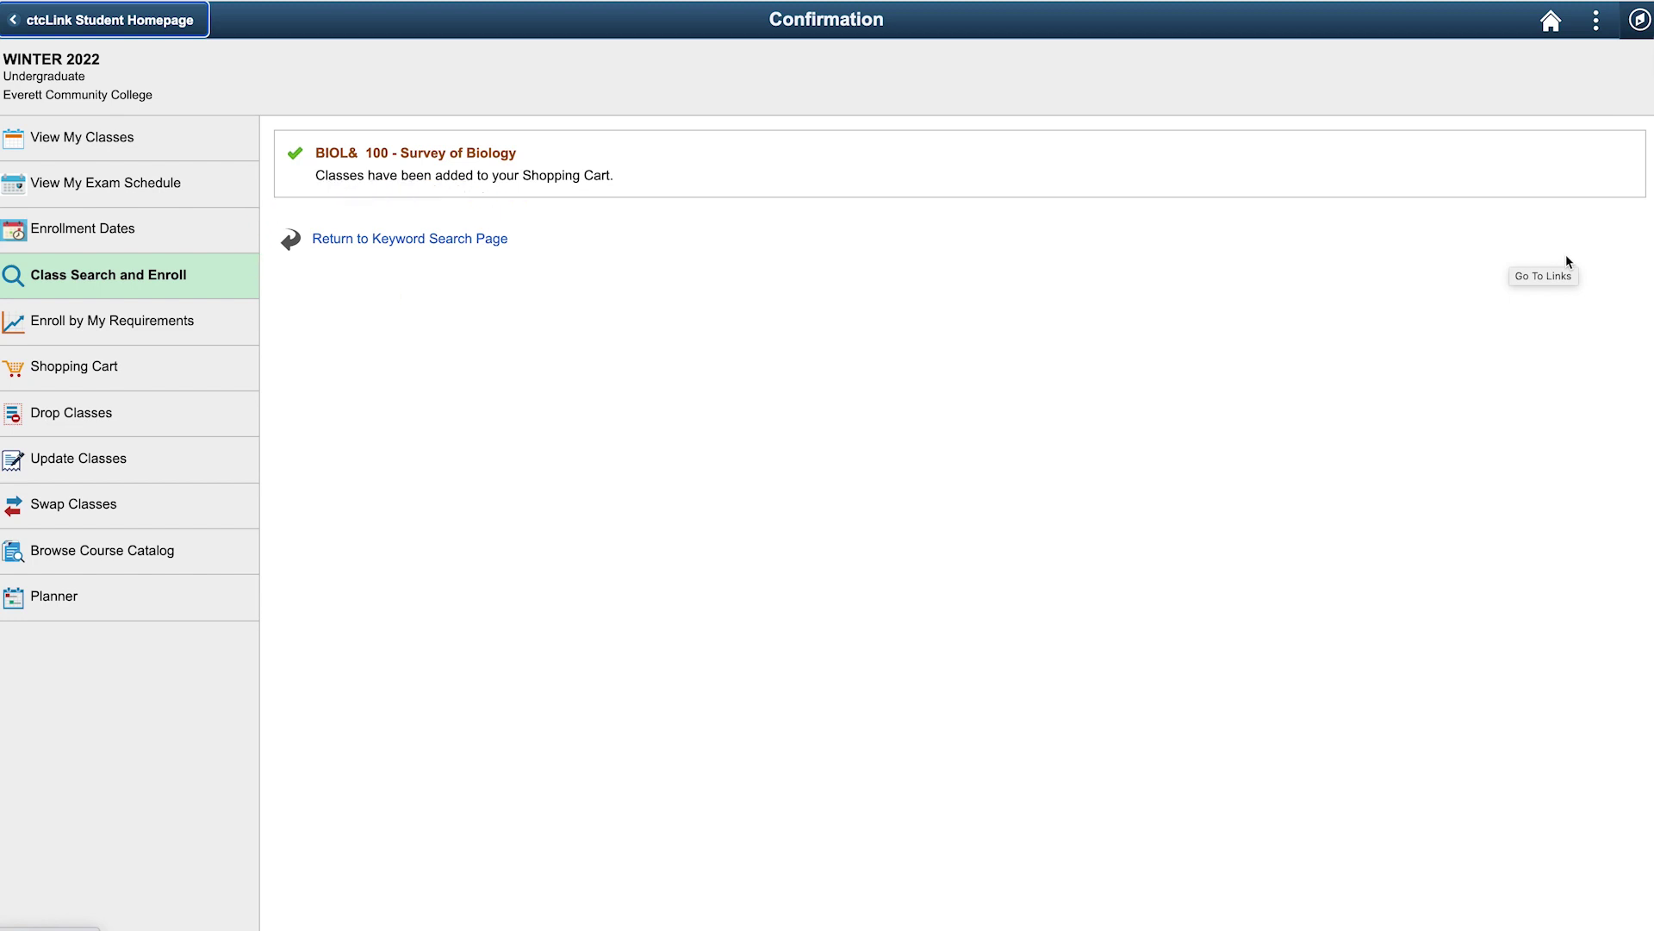
# Go to the Shopping Cart listing BIOL& 100 lecture Section B (15530) and lab BL (15531)
pyautogui.click(67, 376)
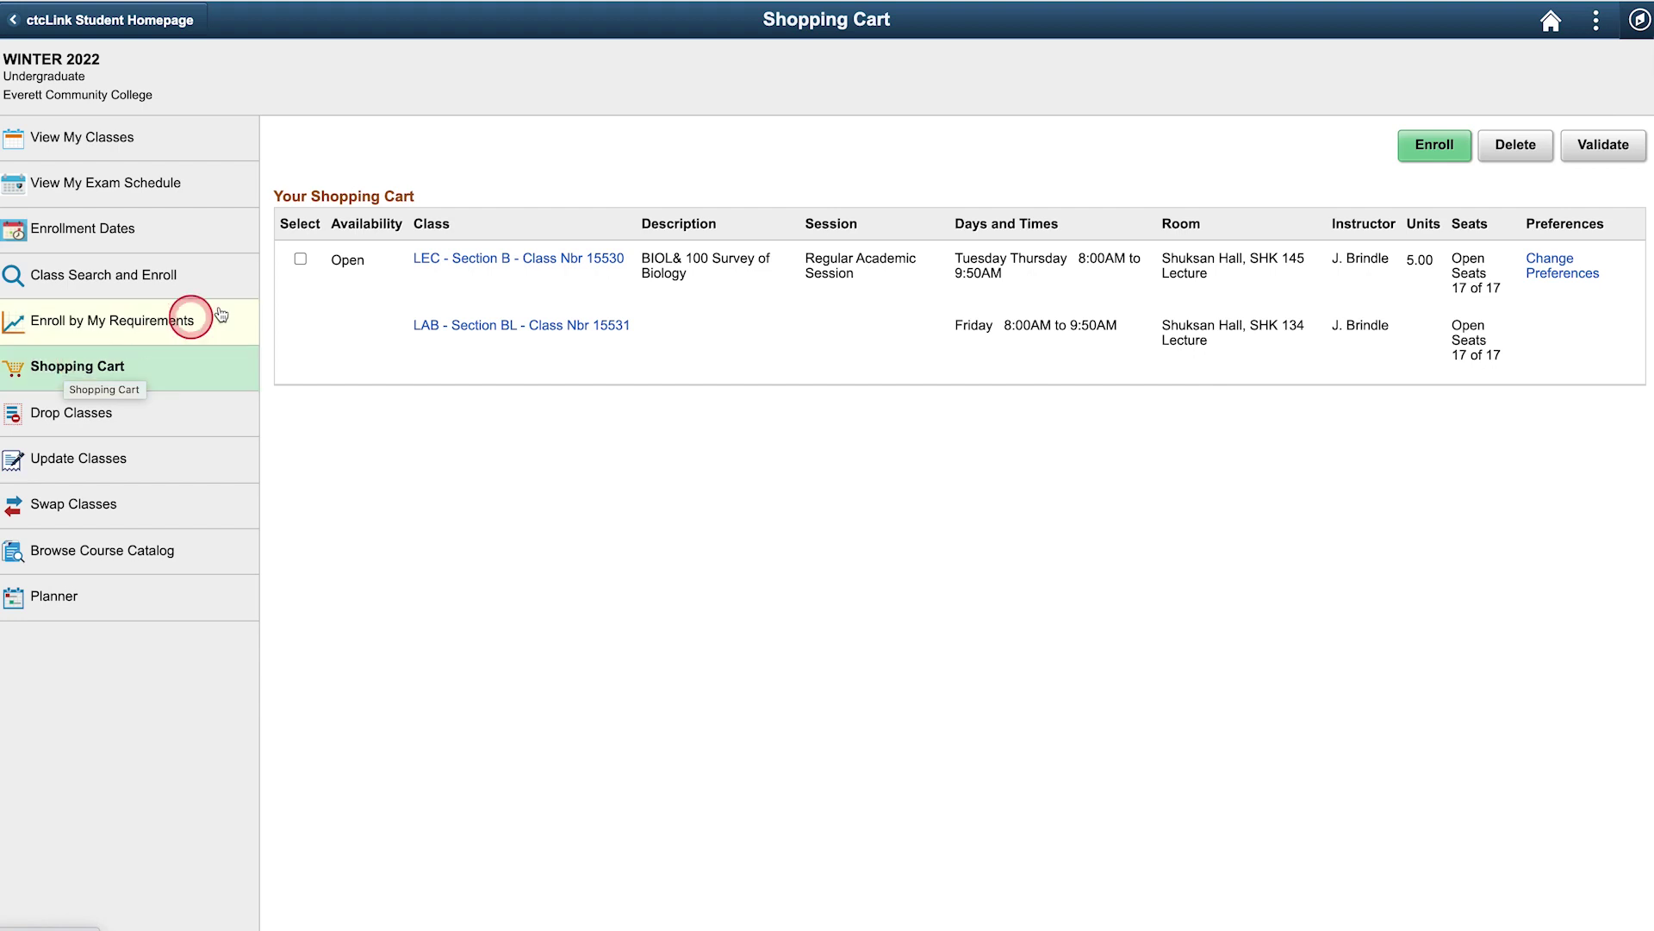
# Select the BIOL& 100 row in the cart and confirm enrollment
pyautogui.click(301, 261)
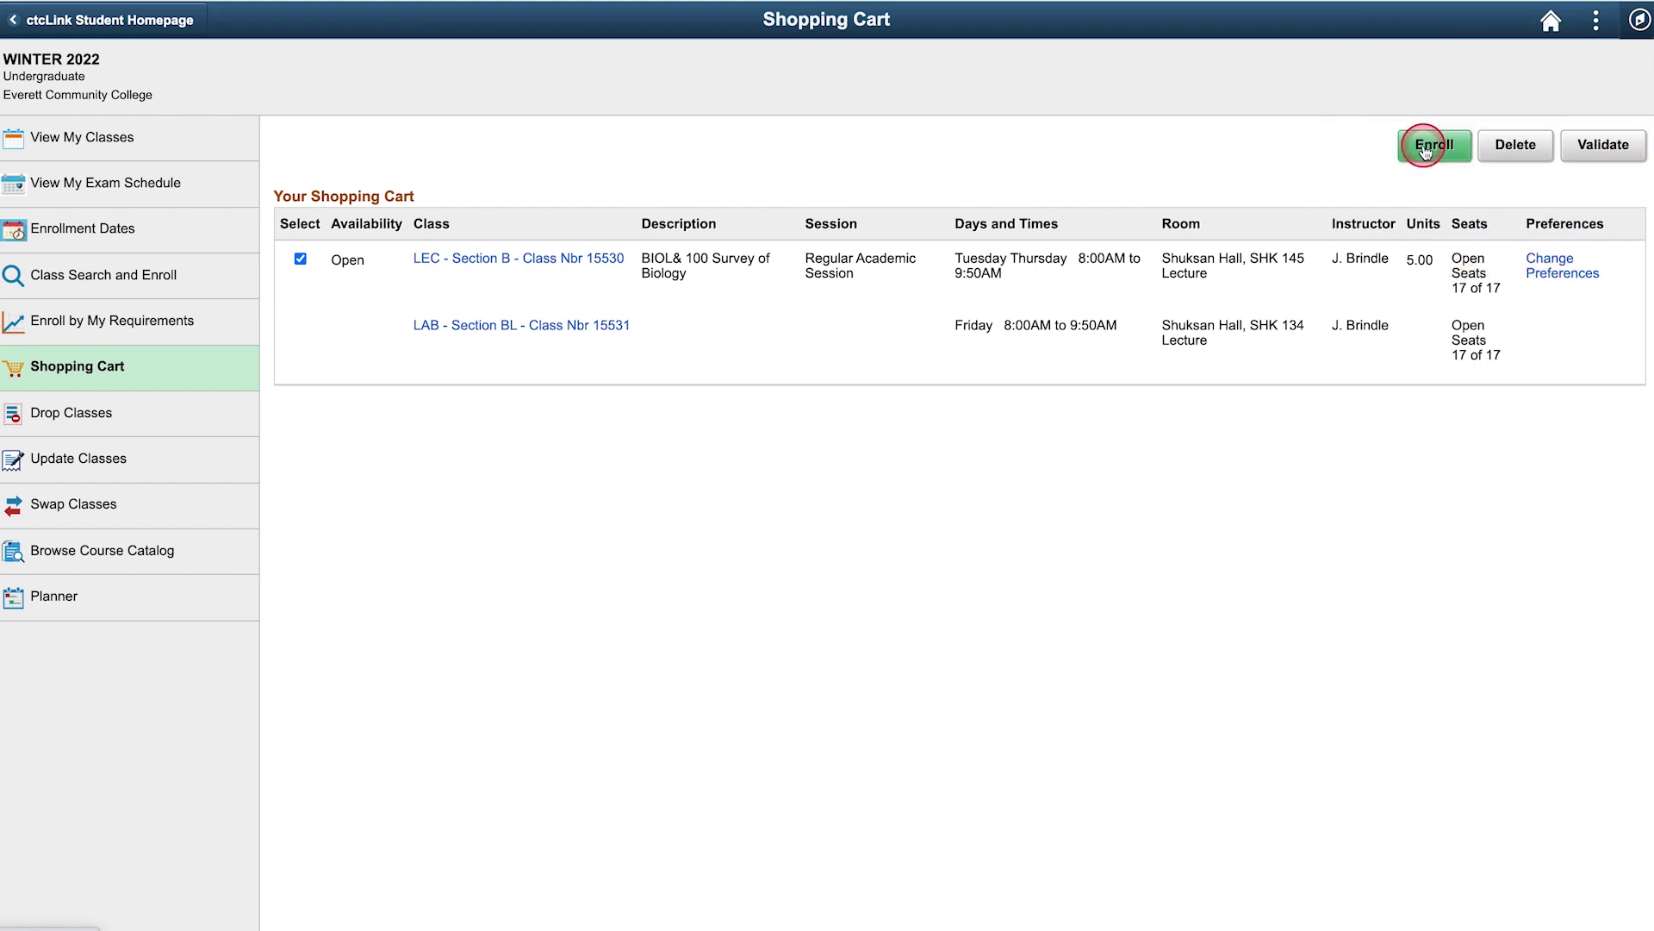
pyautogui.click(1426, 147)
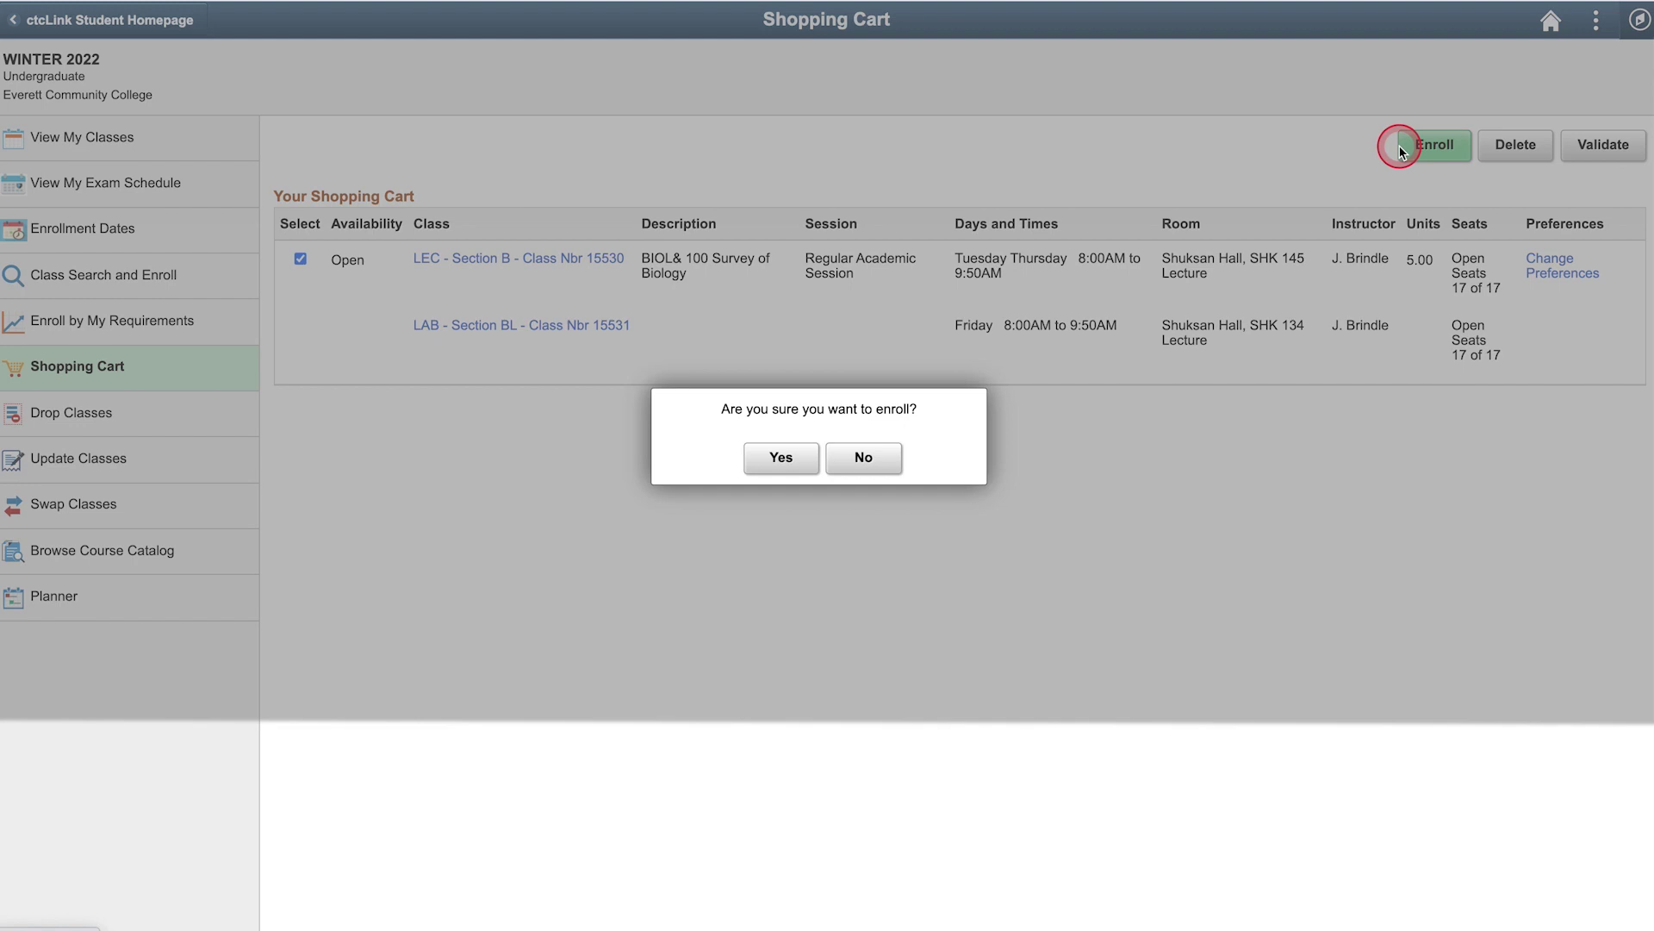
pyautogui.click(794, 455)
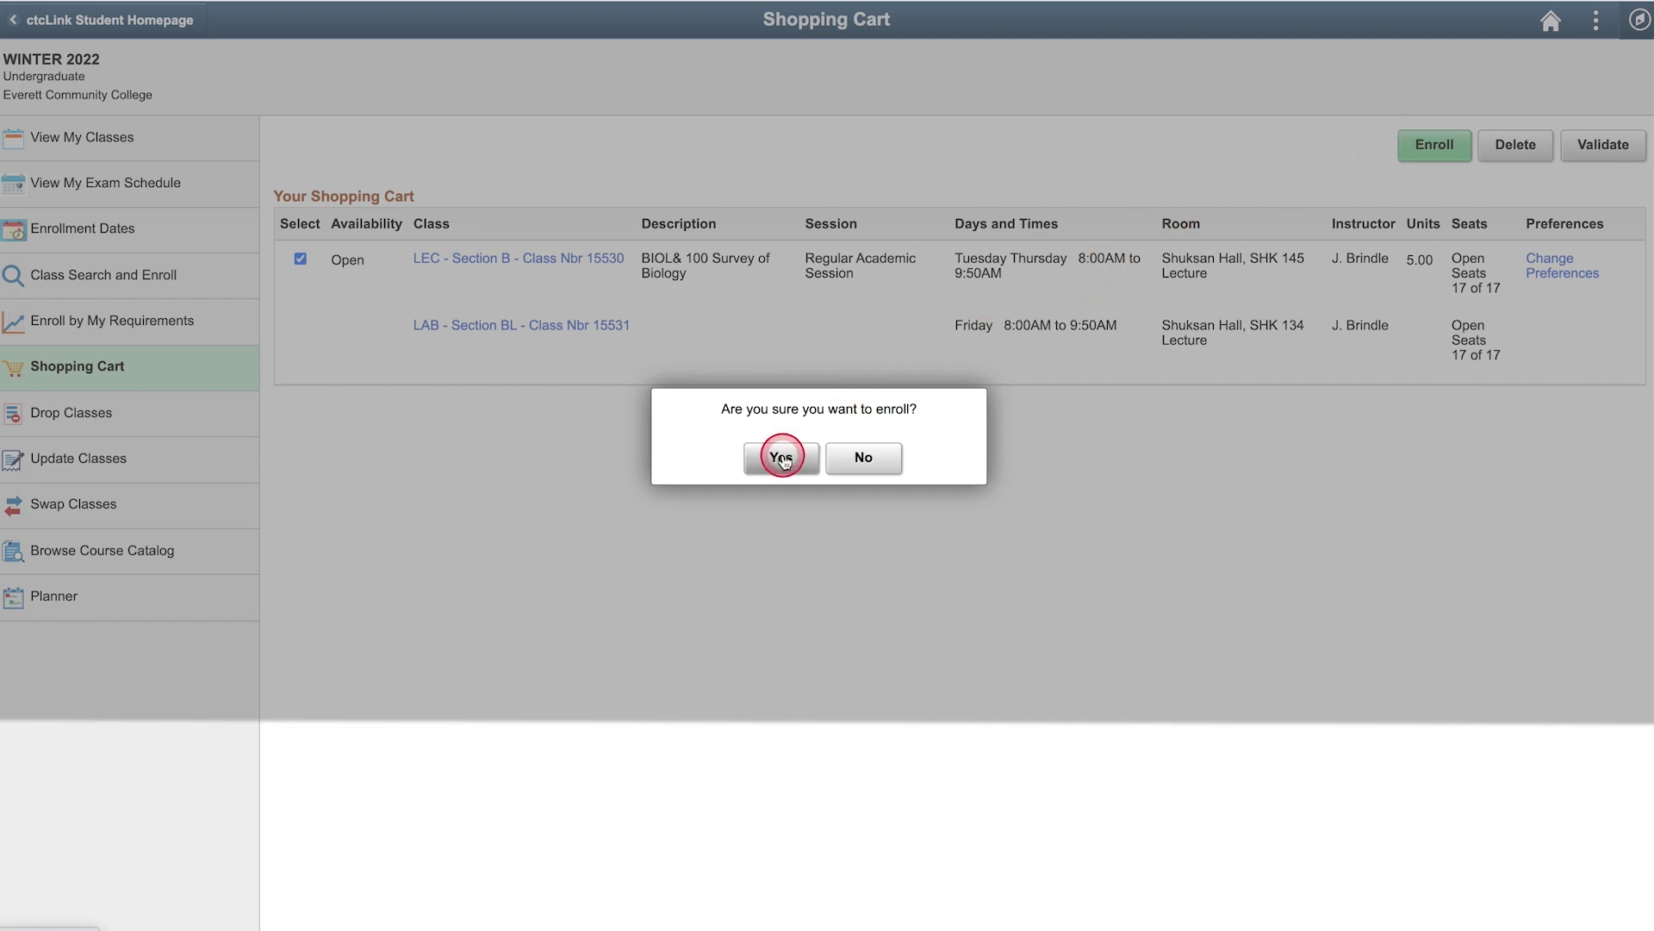